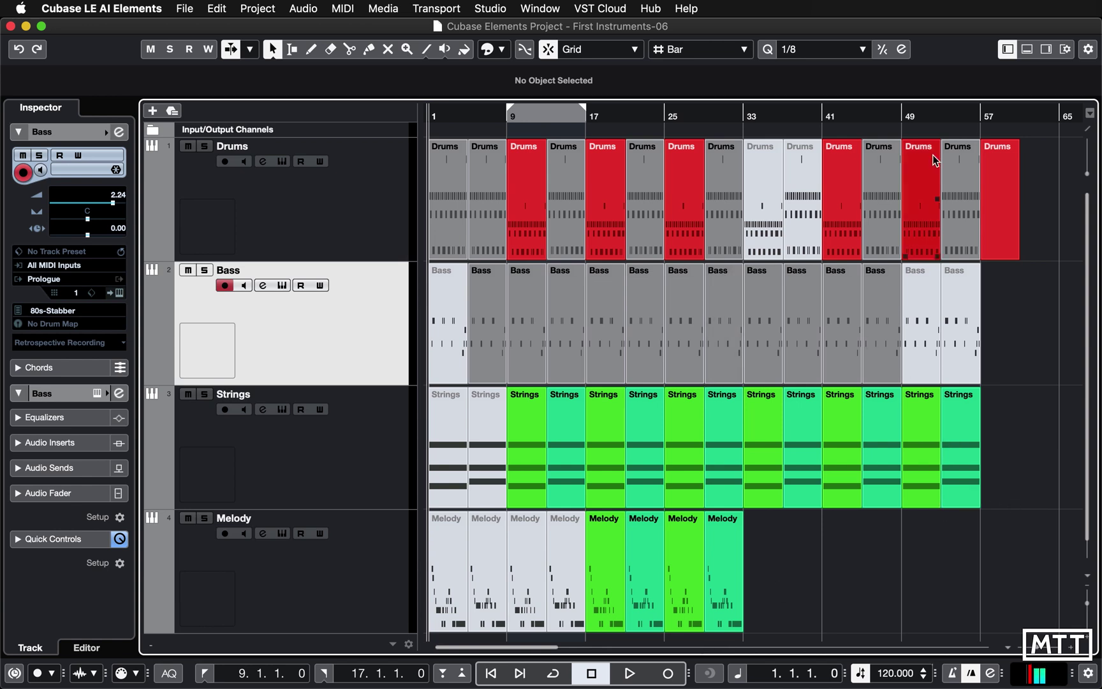
Switch the ruler's time display between seconds and bars and beats
{"action": "left_click", "coordinate": [741, 676]}
{"action": "left_click", "coordinate": [762, 643]}
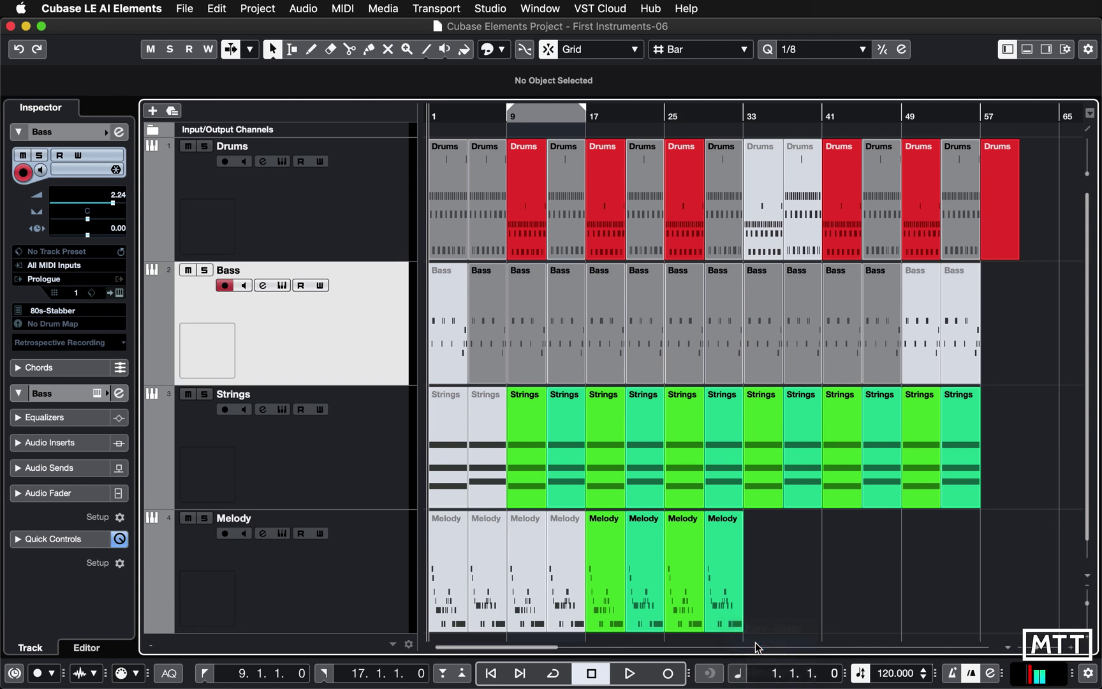
{"action": "left_click", "coordinate": [738, 675]}
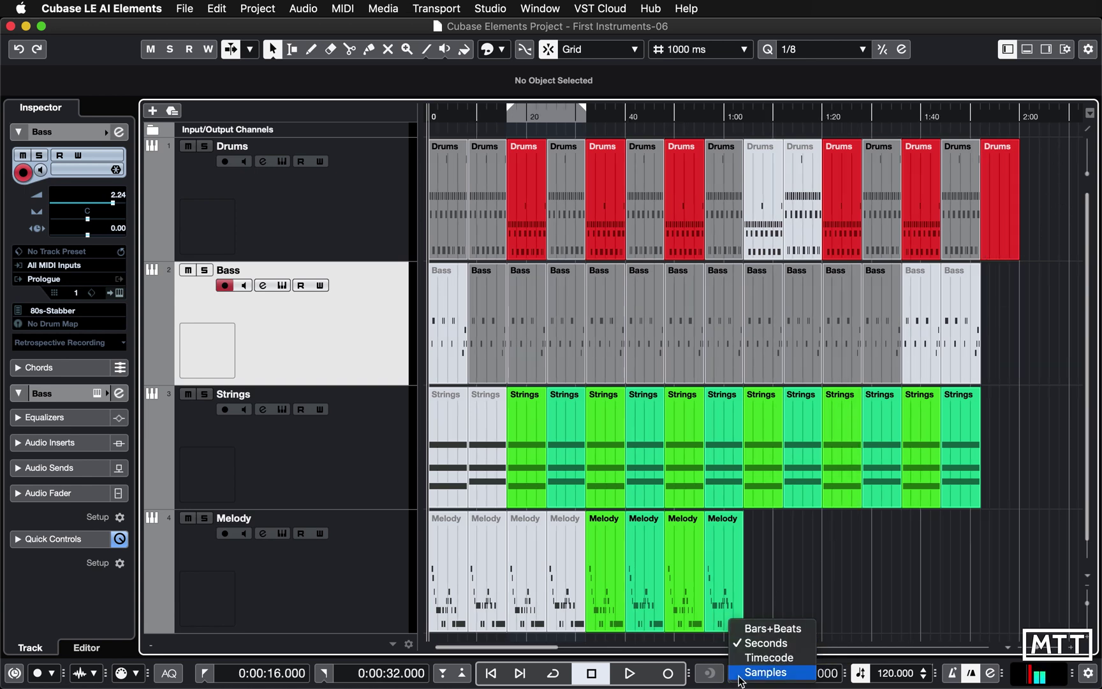
{"action": "left_click", "coordinate": [756, 630]}
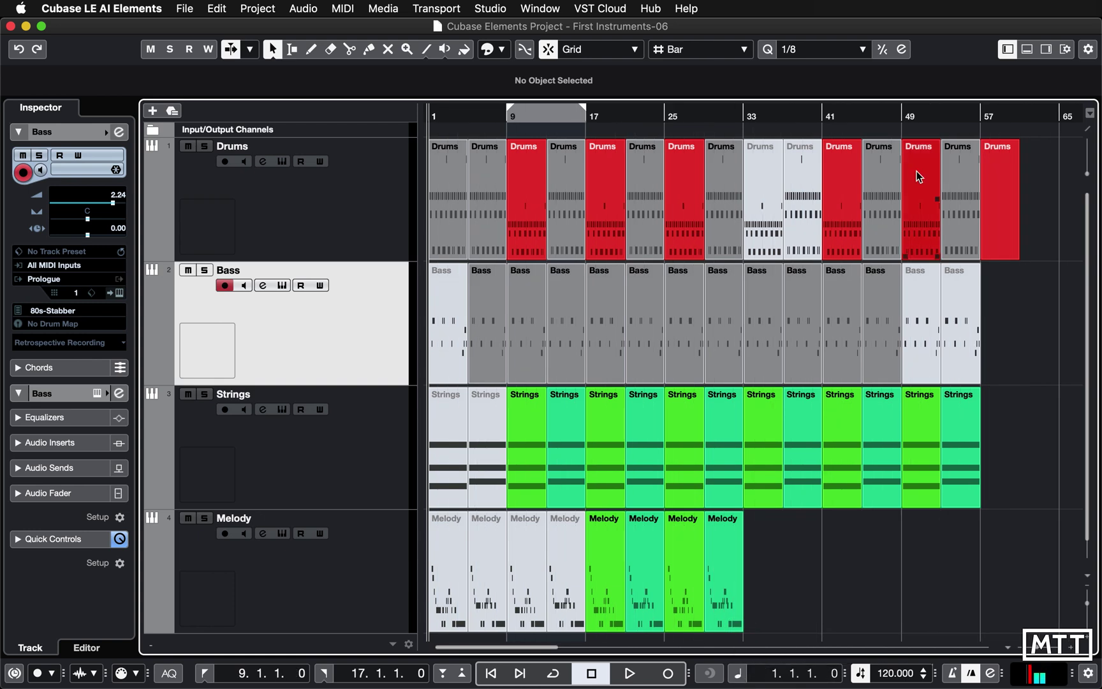
{"action": "key", "text": "period"}
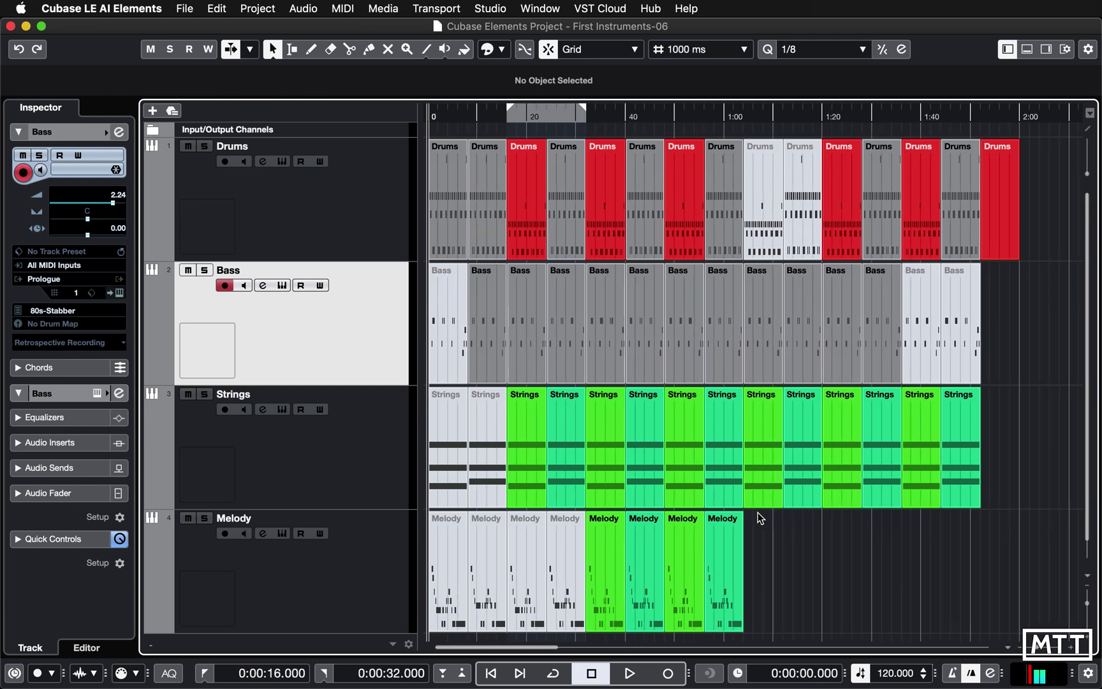
{"action": "key", "text": "period"}
{"action": "key", "text": "period"}
{"action": "key", "text": "period"}
{"action": "key", "text": "period"}
{"action": "key", "text": "period"}
{"action": "key", "text": "period"}
{"action": "key", "text": "period"}
{"action": "key", "text": "period"}
{"action": "key", "text": "period"}
{"action": "key", "text": "period"}
{"action": "key", "text": "period"}
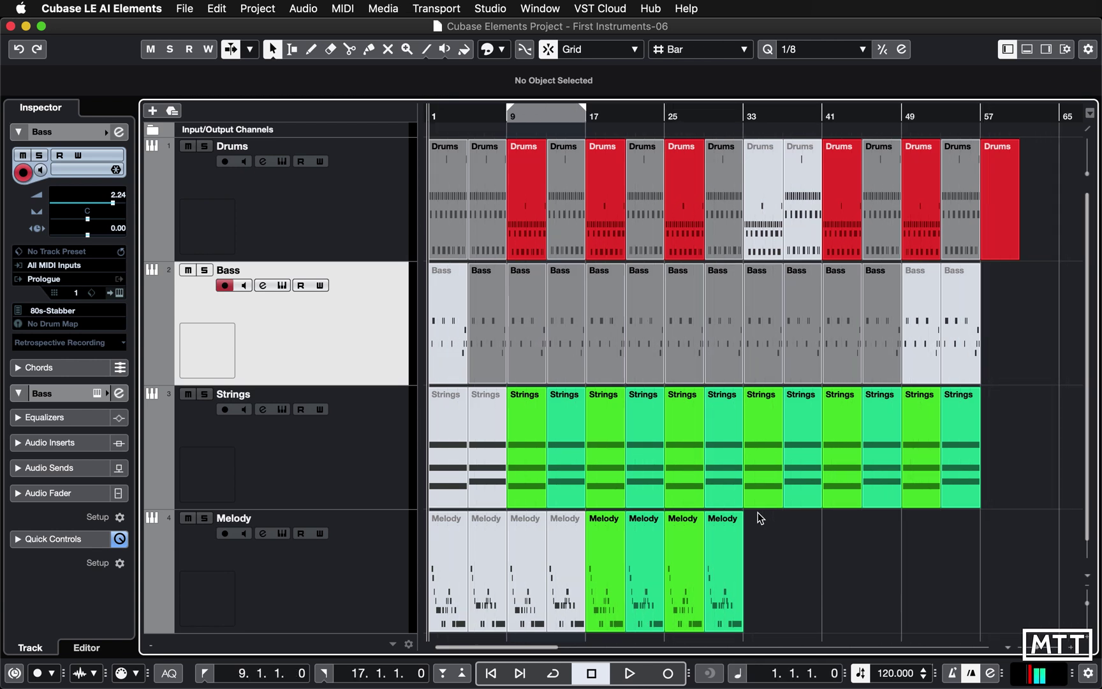
{"action": "key", "text": "period"}
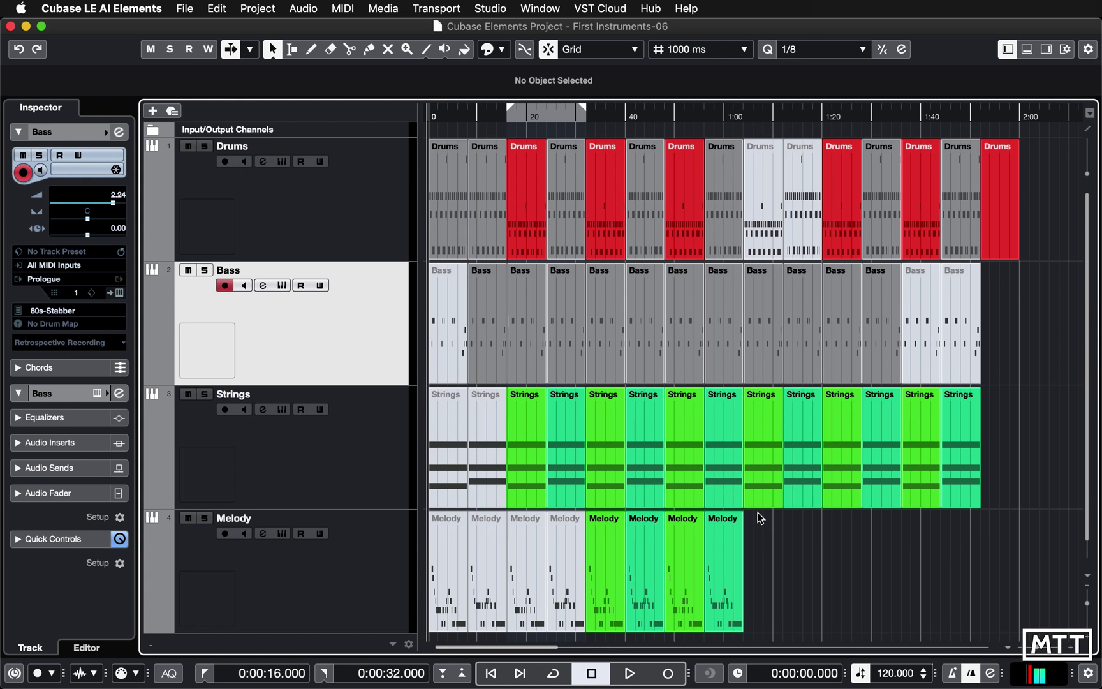
{"action": "key", "text": "period"}
{"action": "key", "text": "period"}
{"action": "key", "text": "period"}
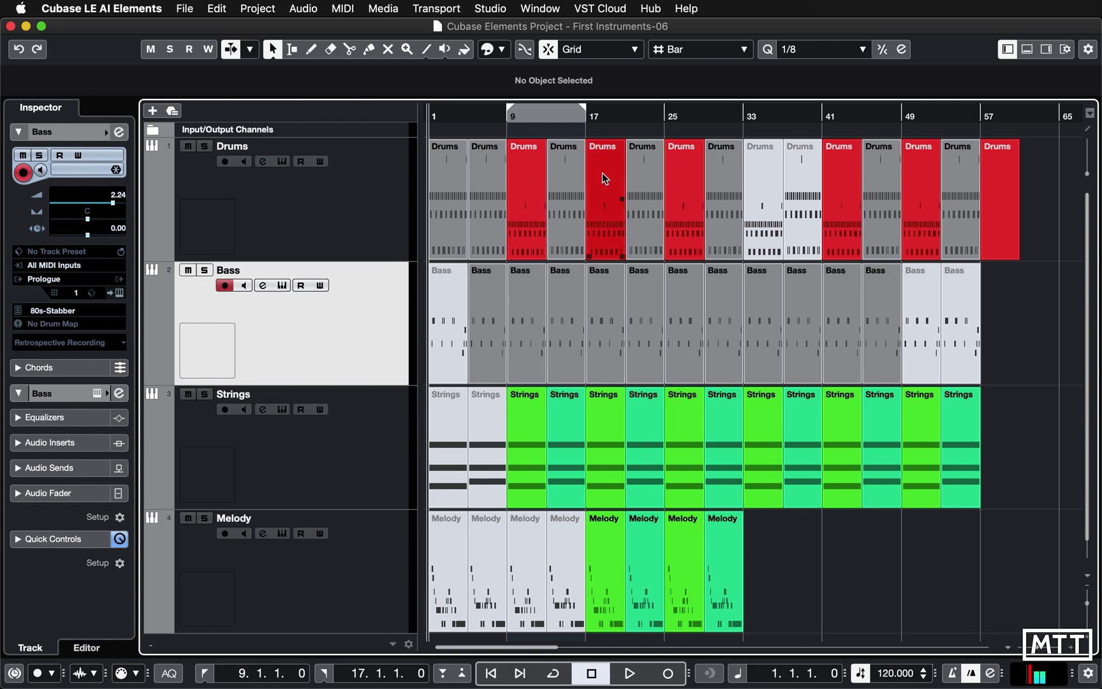
Set the left and right locators to span all events, from 1.1.1.0 to 61.1.1.0
{"action": "mouse_move", "coordinate": [500, 112]}
{"action": "left_mouse_down"}
{"action": "mouse_move", "coordinate": [460, 115]}
{"action": "mouse_move", "coordinate": [506, 111]}
{"action": "left_mouse_up"}
{"action": "key", "text": "super+a"}
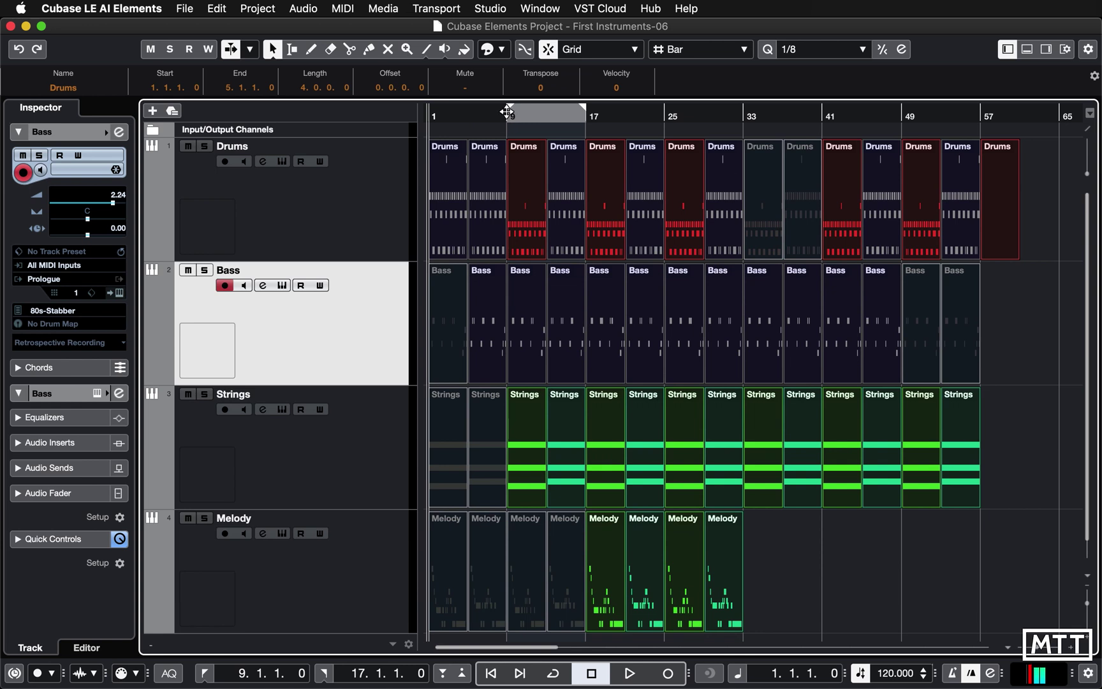
{"action": "key", "text": "p"}
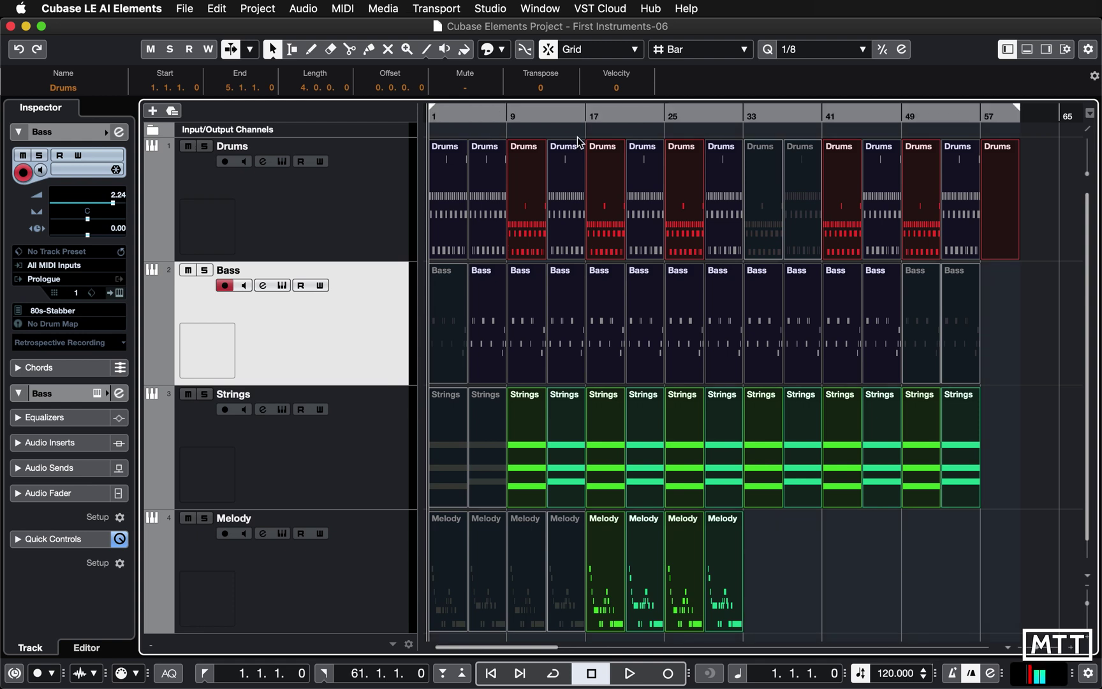
Deselect all events and move the project cursor to bar 57, zoomed in on the song's end
{"action": "left_click", "coordinate": [1008, 331]}
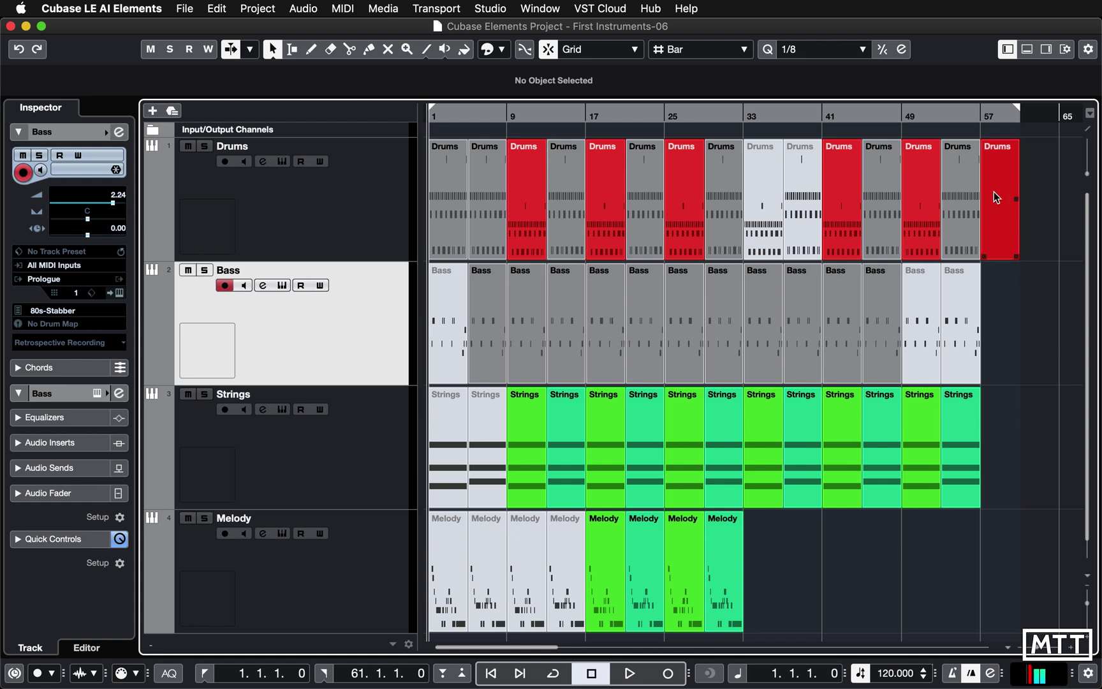
{"action": "left_click", "coordinate": [981, 116]}
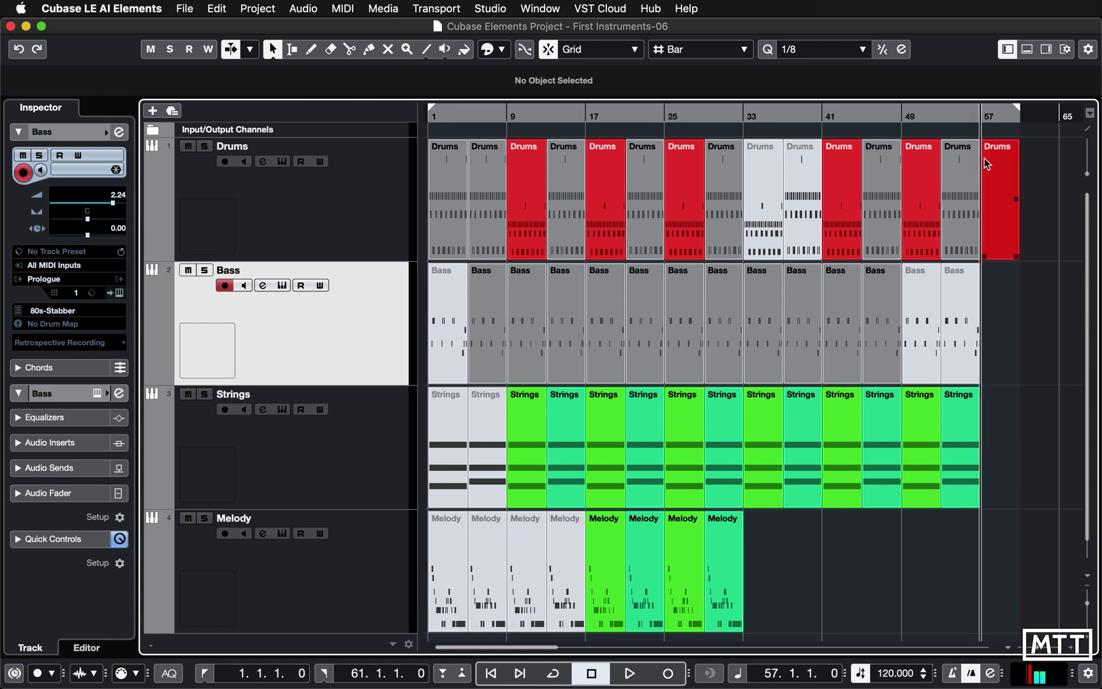
{"action": "key", "text": "h"}
{"action": "key", "text": "h"}
{"action": "key", "text": "h"}
{"action": "key", "text": "h"}
{"action": "key", "text": "h"}
{"action": "key", "text": "h"}
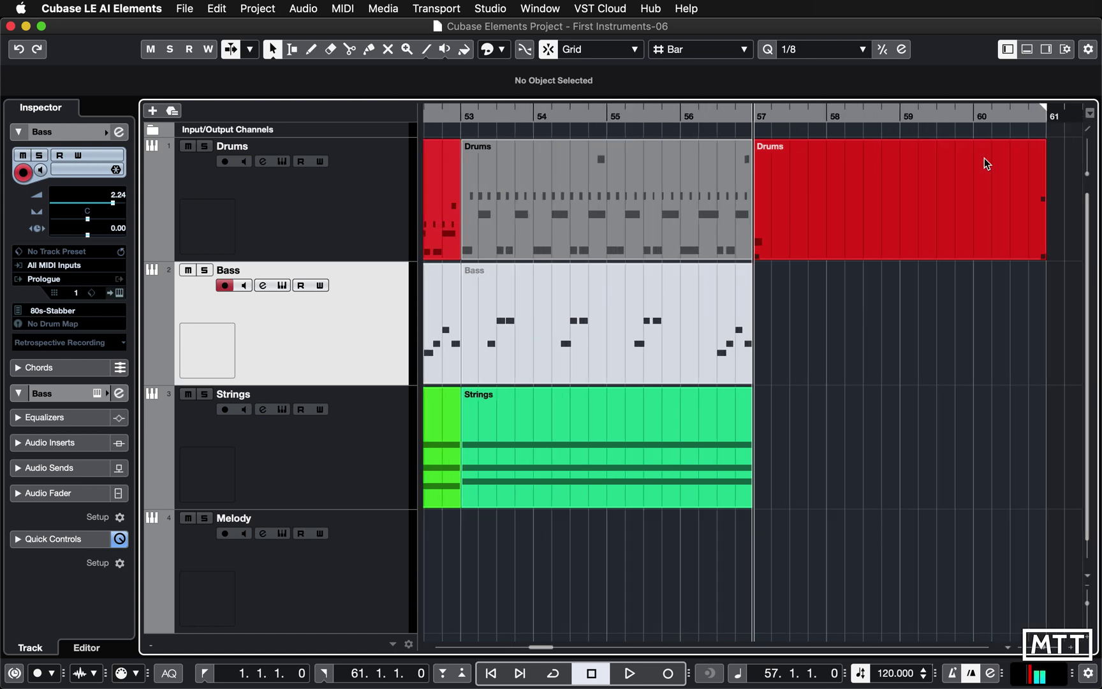
{"action": "key", "text": "h"}
{"action": "key", "text": "h"}
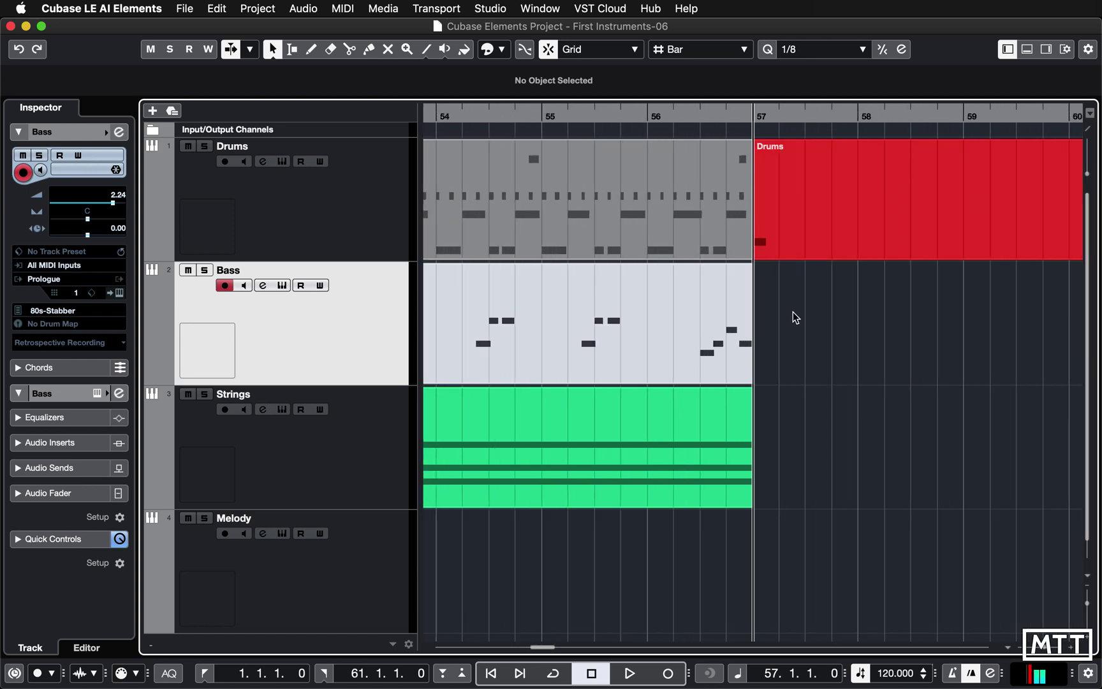
{"action": "key", "text": "g"}
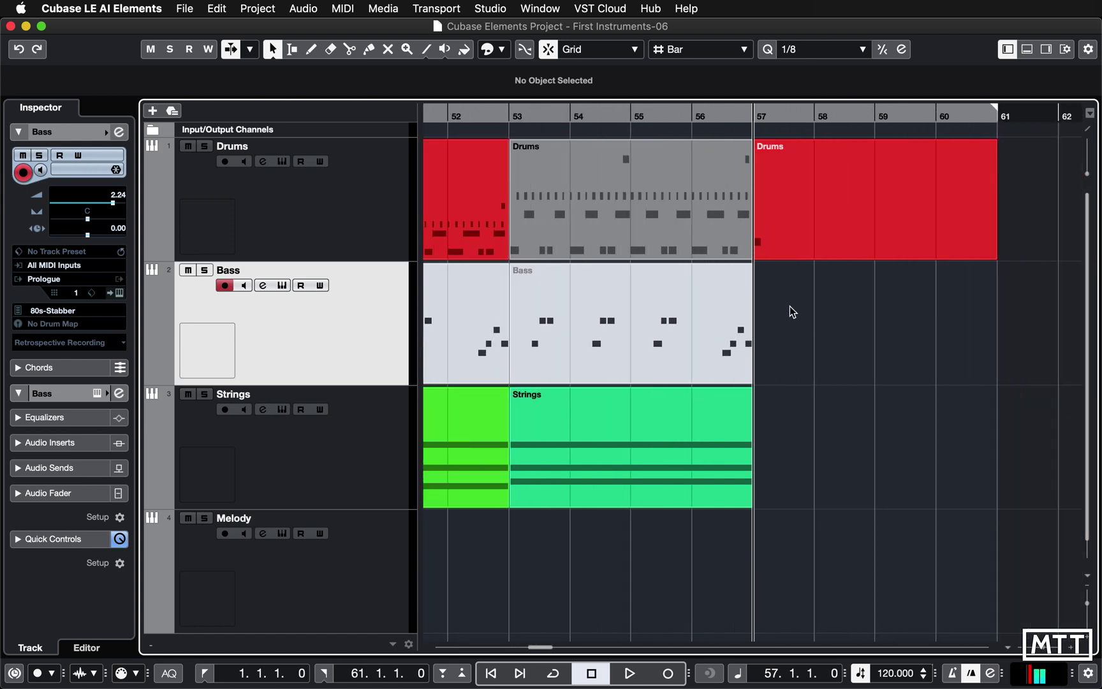
Select the final Drums part at bars 57–61 and play it, stopping at 59.2.3.69
{"action": "left_click", "coordinate": [759, 247]}
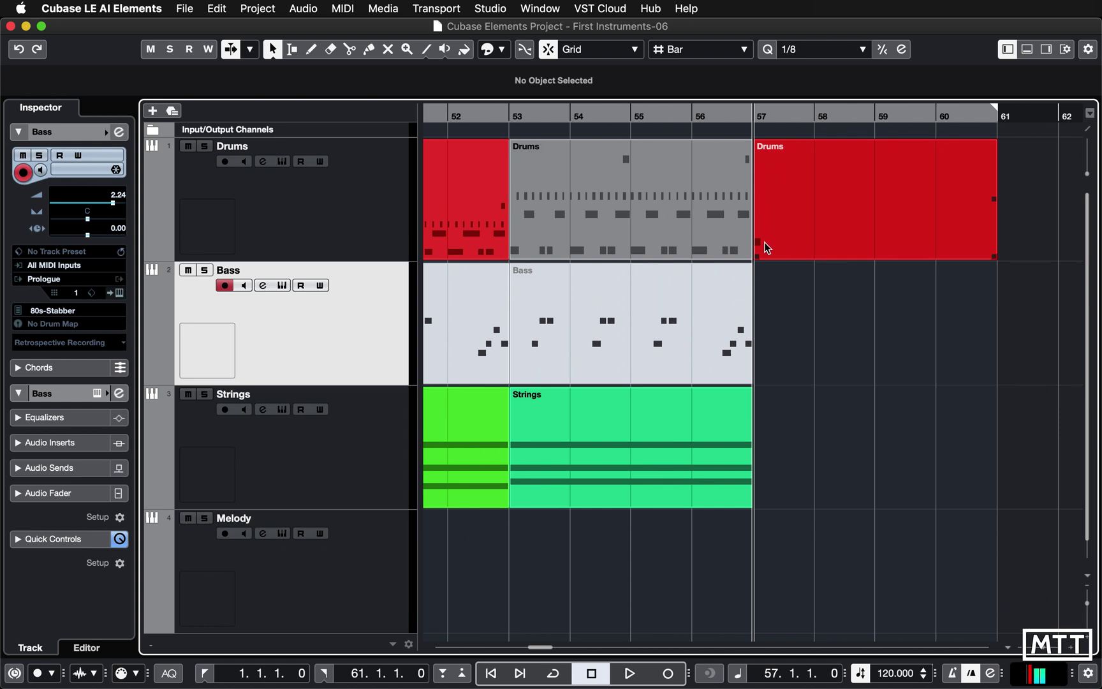
{"action": "left_click", "coordinate": [626, 153]}
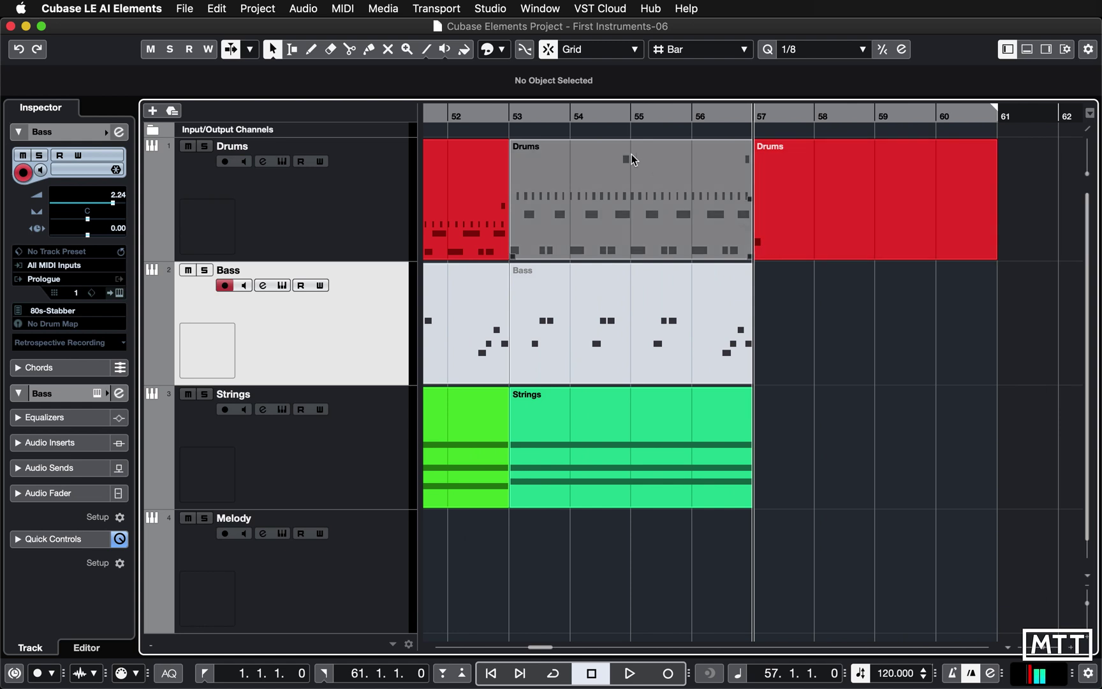
{"action": "key", "text": "g"}
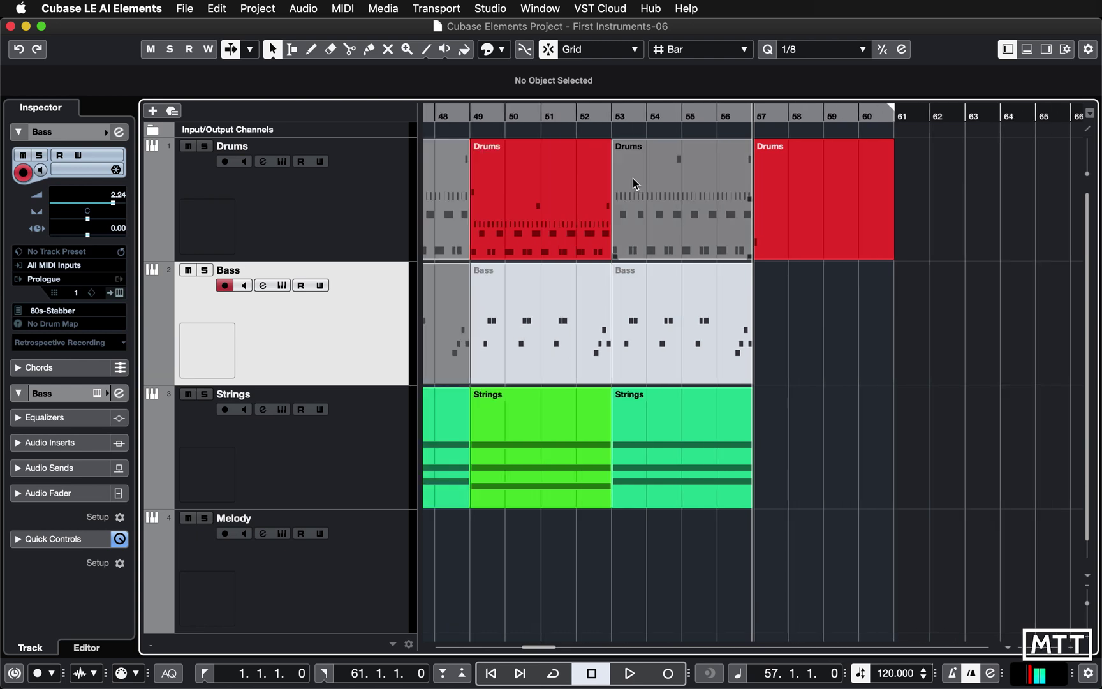
{"action": "left_click", "coordinate": [488, 192]}
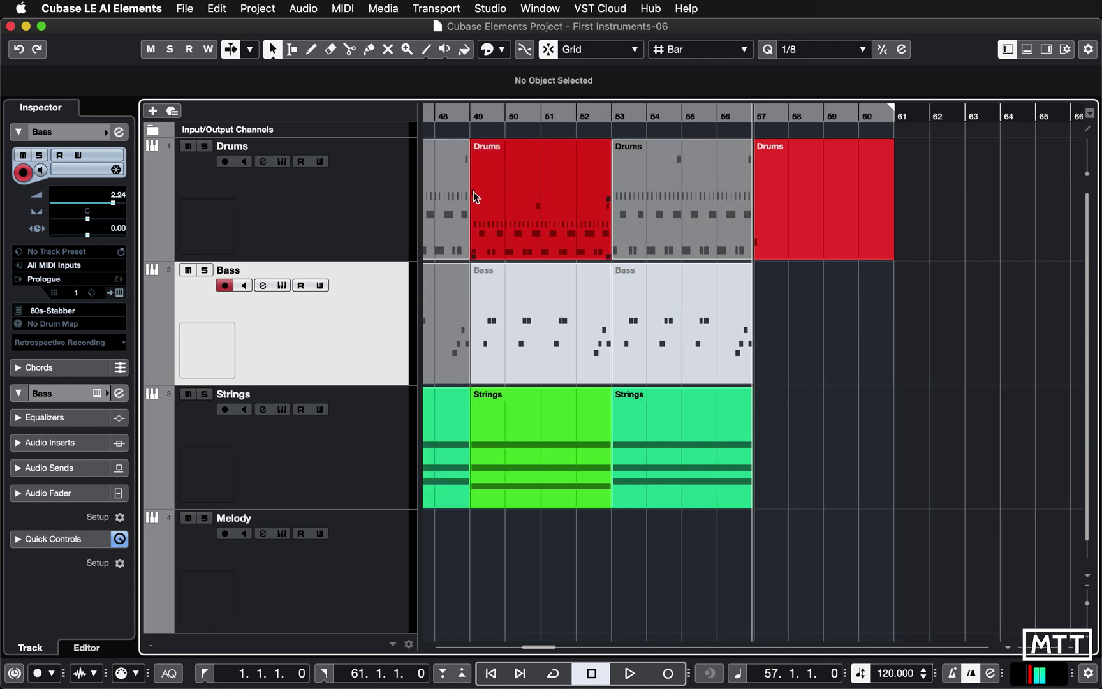
{"action": "left_click", "coordinate": [764, 249]}
{"action": "key", "text": "h"}
{"action": "key", "text": "h"}
{"action": "key", "text": "h"}
{"action": "key", "text": "h"}
{"action": "key", "text": "space"}
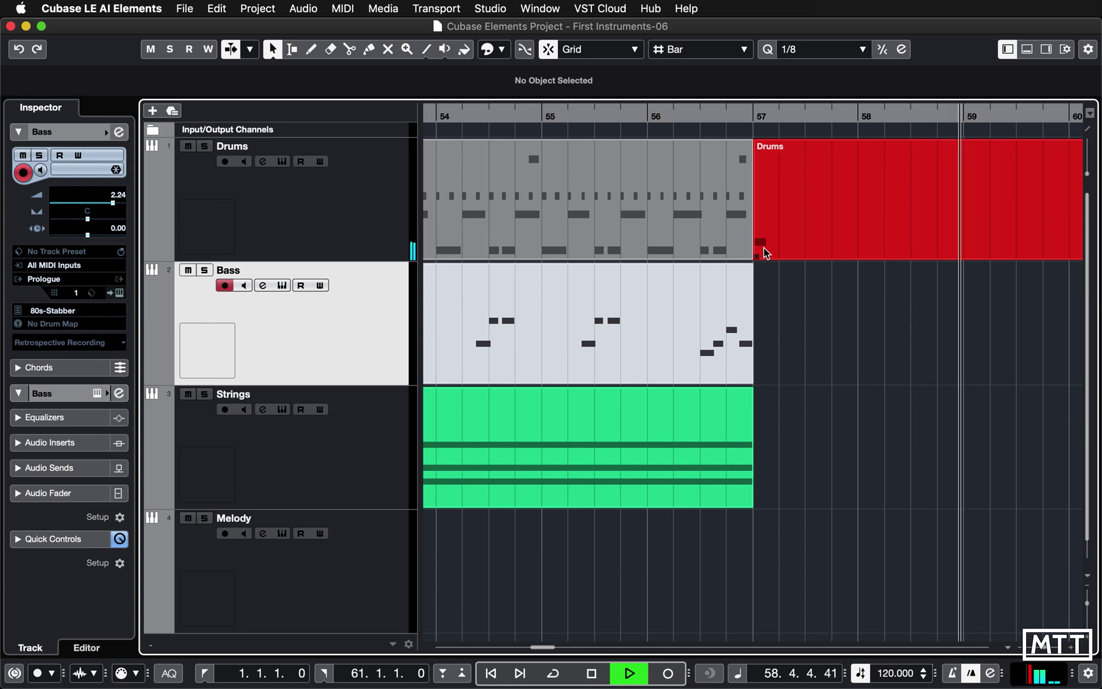
{"action": "key", "text": "space"}
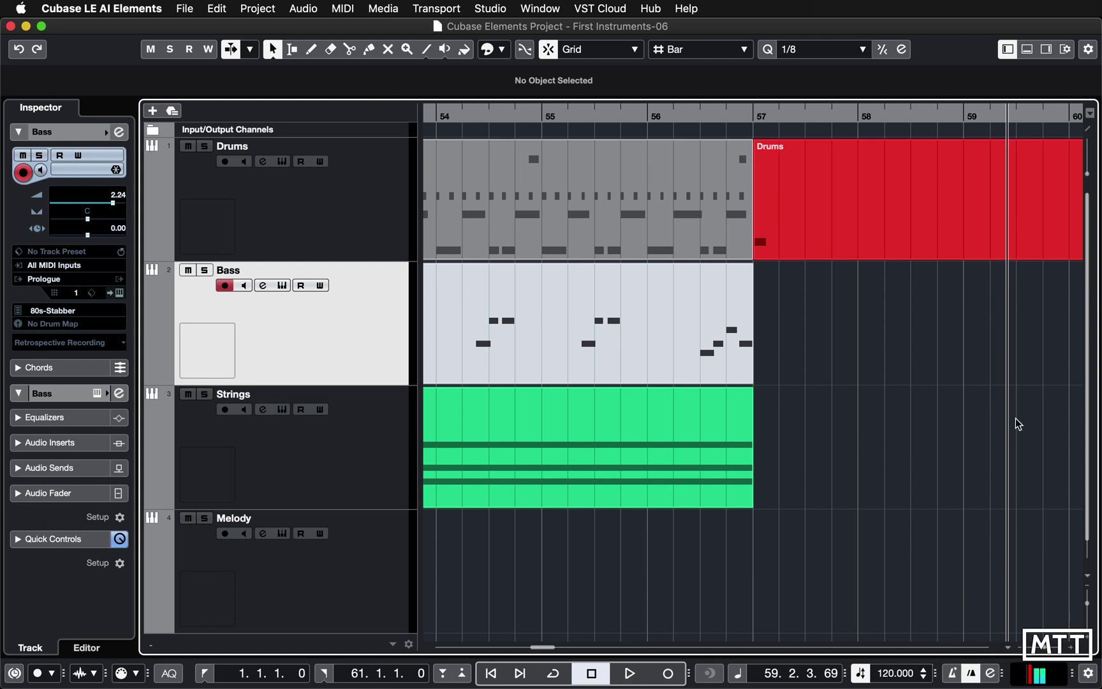
Try the right locator at bar 58, restore it to 61, and put the cursor at 57.1.1.0
{"action": "key", "text": "g"}
{"action": "key", "text": "g"}
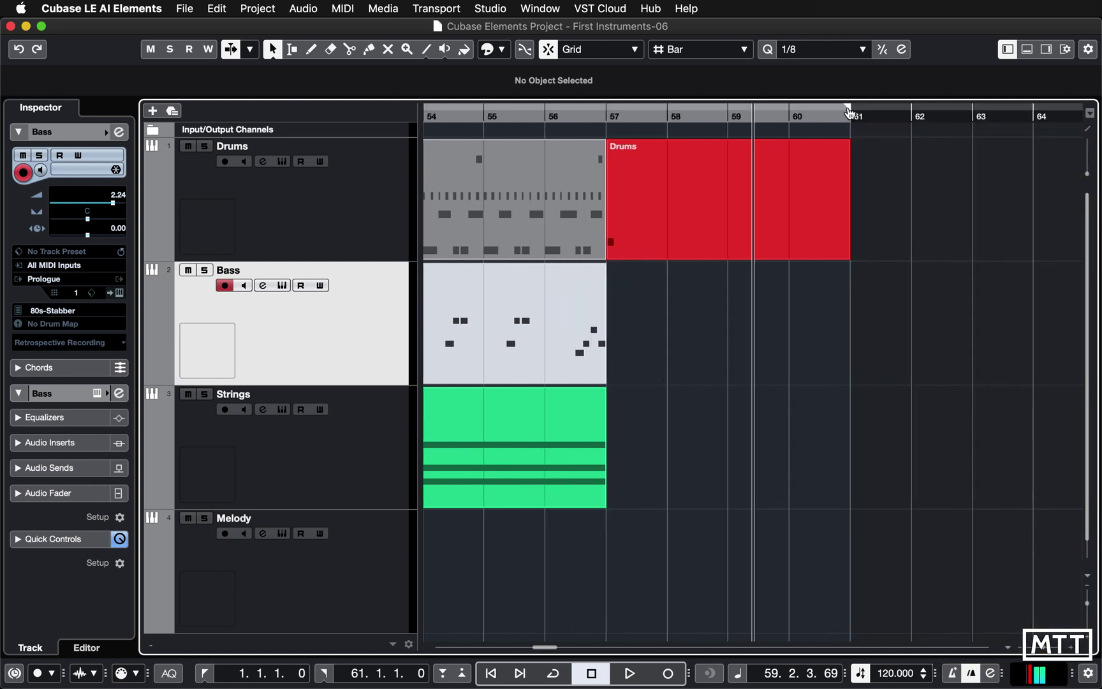
{"action": "left_click_drag", "start_coordinate": [849, 111], "coordinate": [665, 113]}
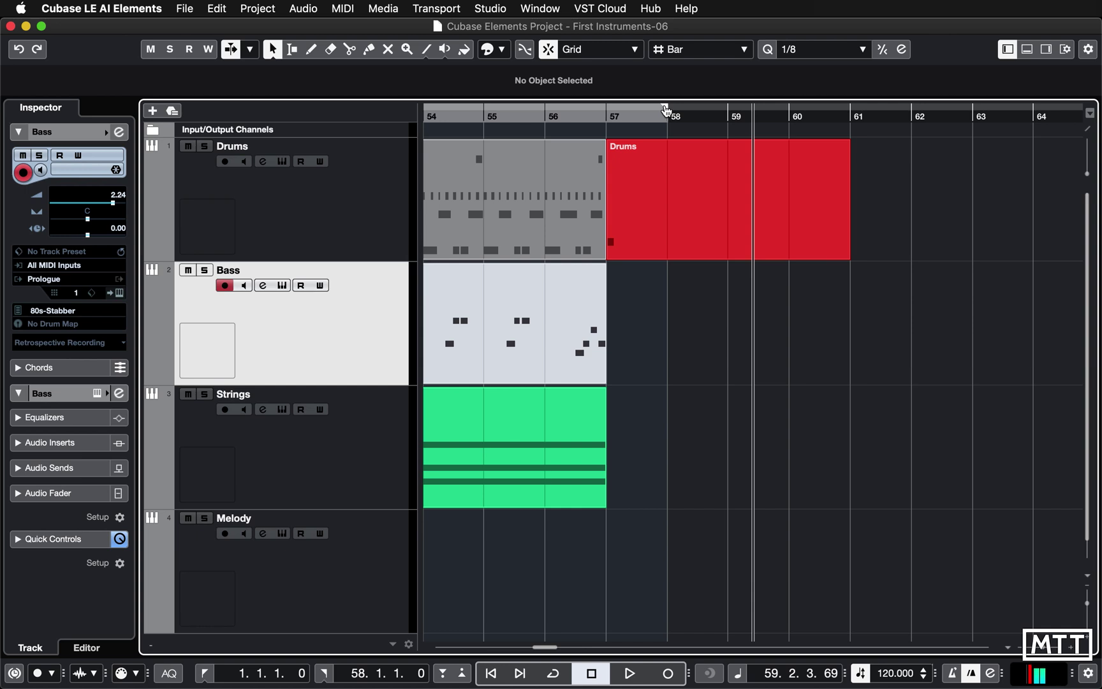
{"action": "left_click_drag", "start_coordinate": [666, 111], "coordinate": [846, 121]}
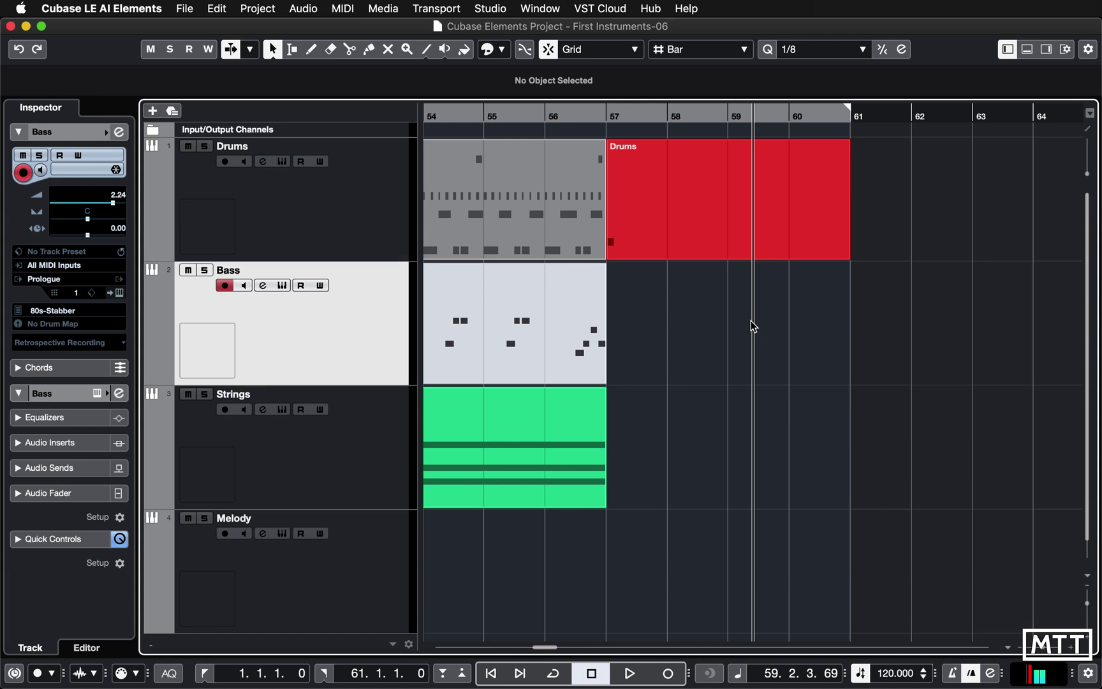
{"action": "left_click", "coordinate": [732, 146]}
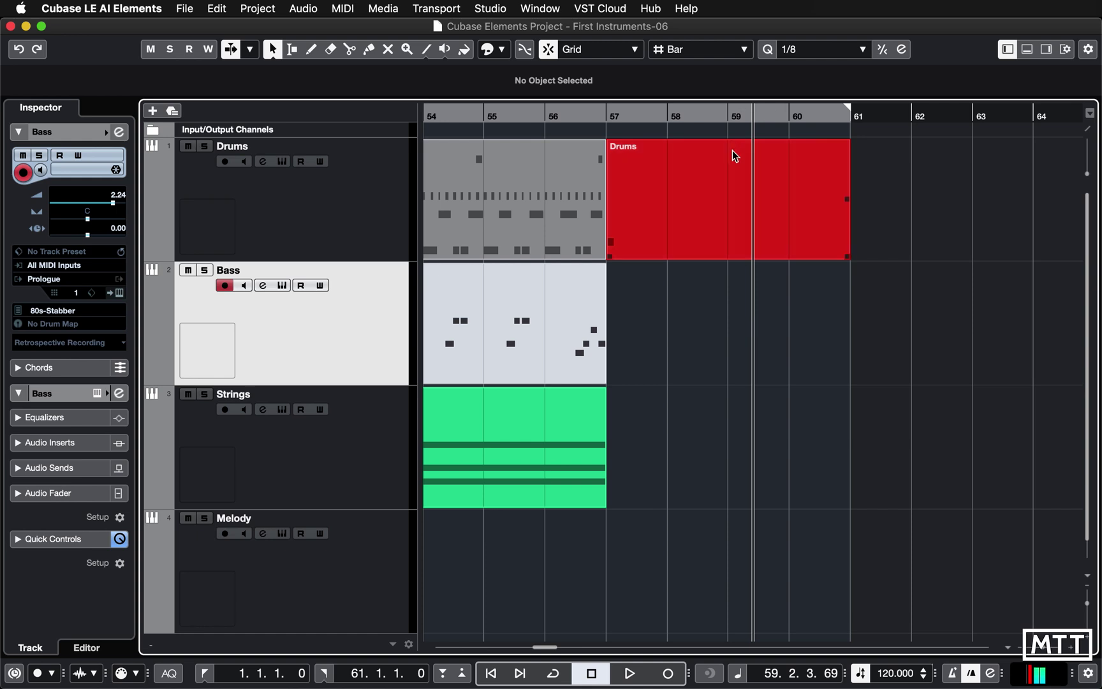
{"action": "left_click", "coordinate": [644, 220]}
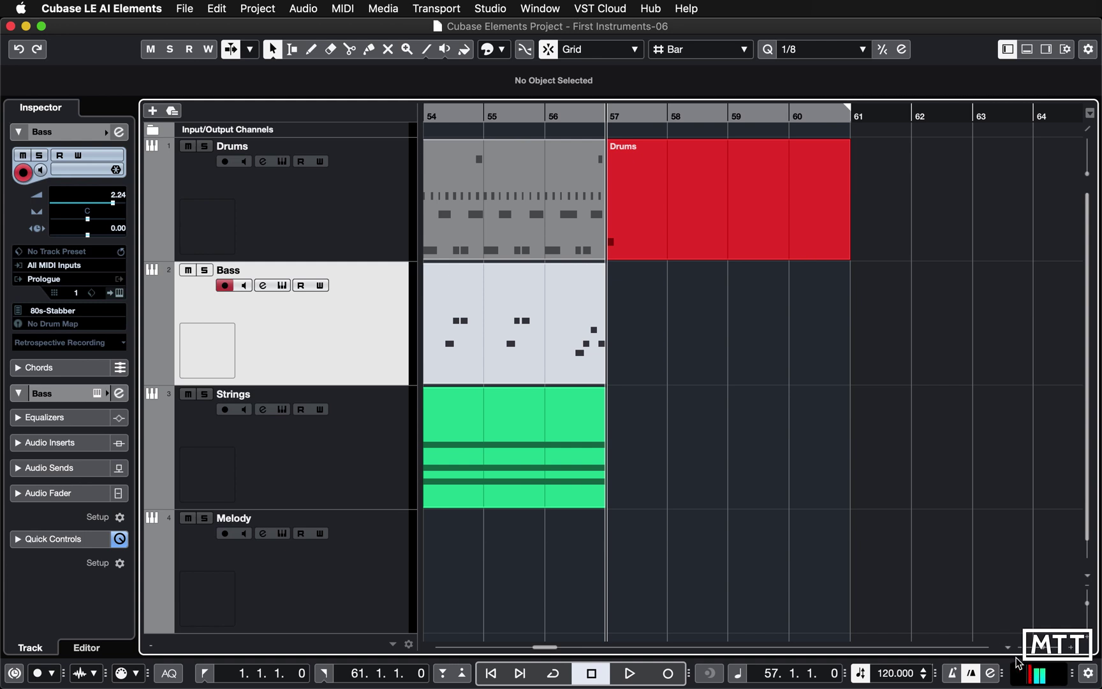
{"action": "key", "text": "F3"}
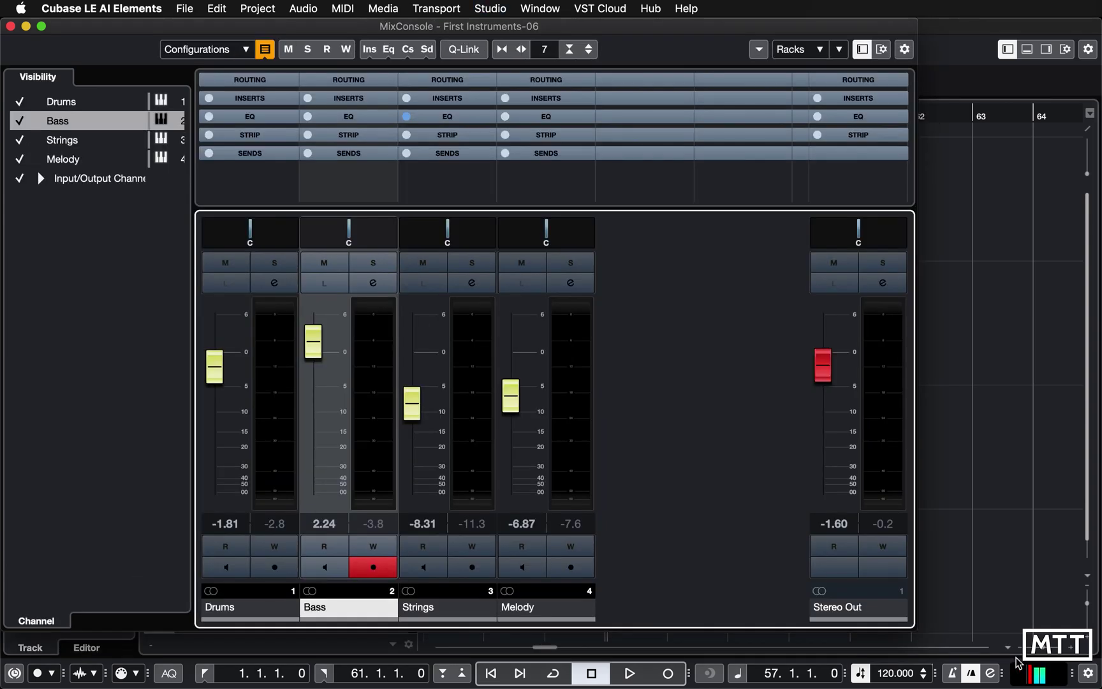
{"action": "key", "text": "space"}
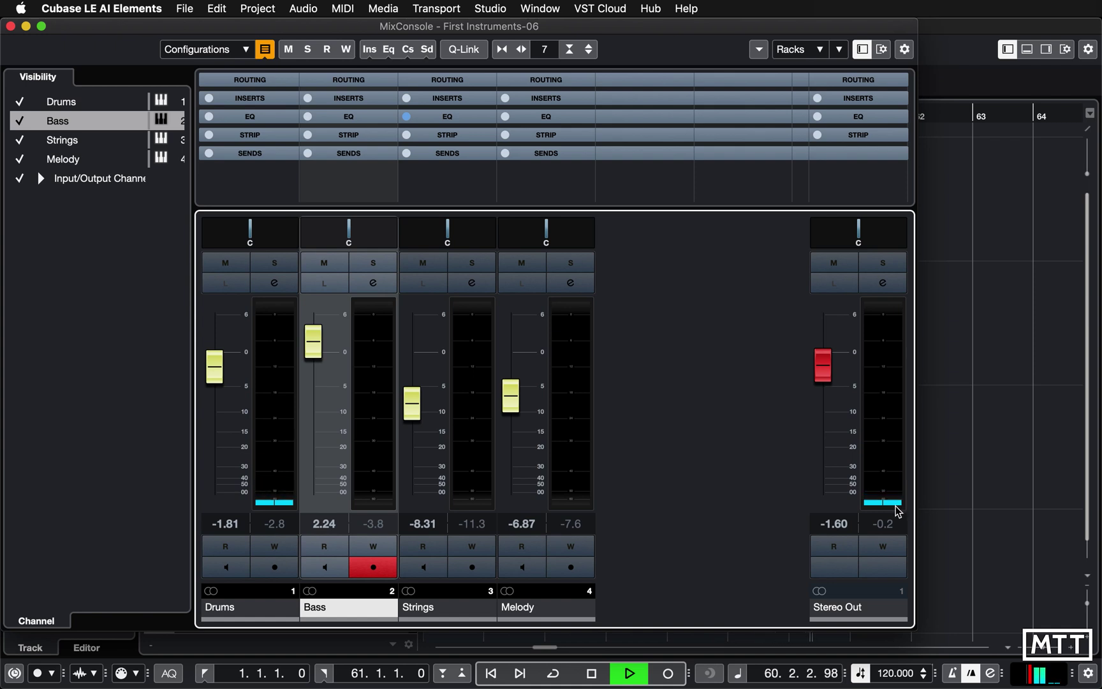
{"action": "key", "text": "space"}
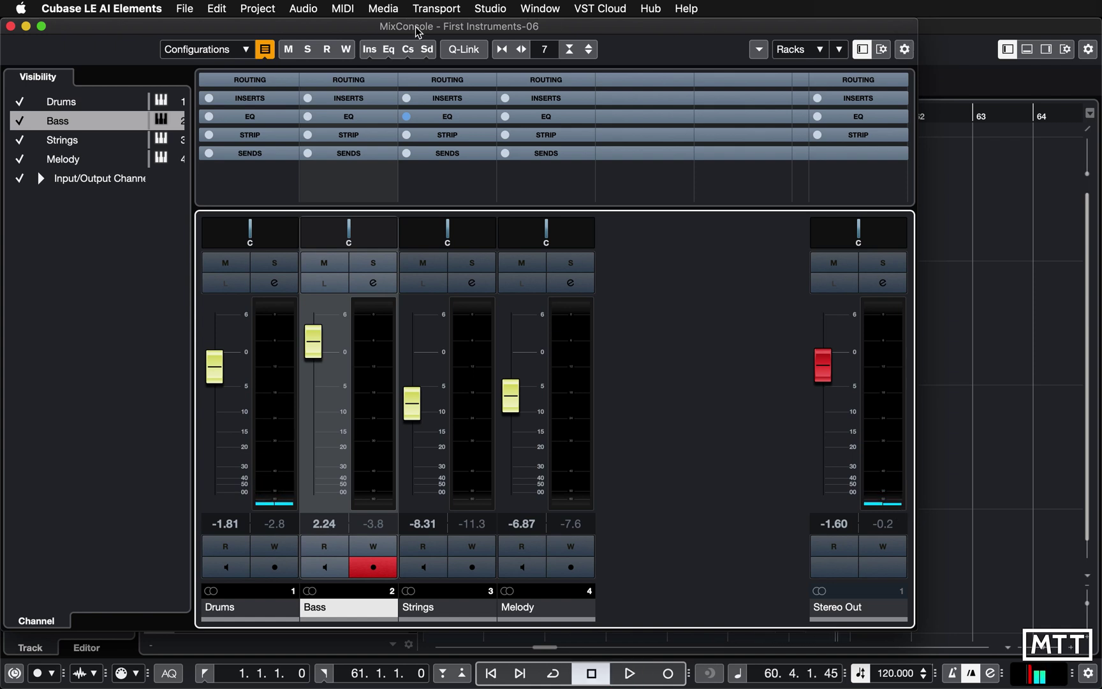
{"action": "left_click", "coordinate": [10, 26]}
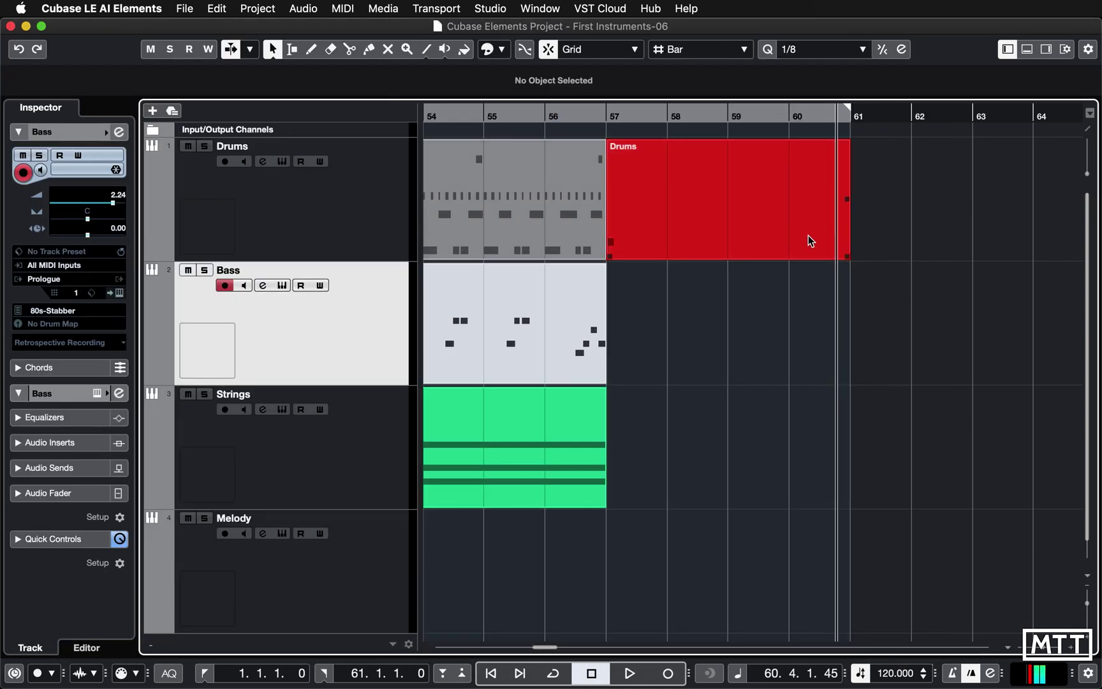
Return the project cursor to 1.1.1.0 and show the MixConsole with Drums, Bass, Strings, Melody and Stereo Out
{"action": "key", "text": "g"}
{"action": "key", "text": "g"}
{"action": "key", "text": "g"}
{"action": "key", "text": "g"}
{"action": "key", "text": "g"}
{"action": "key", "text": "g"}
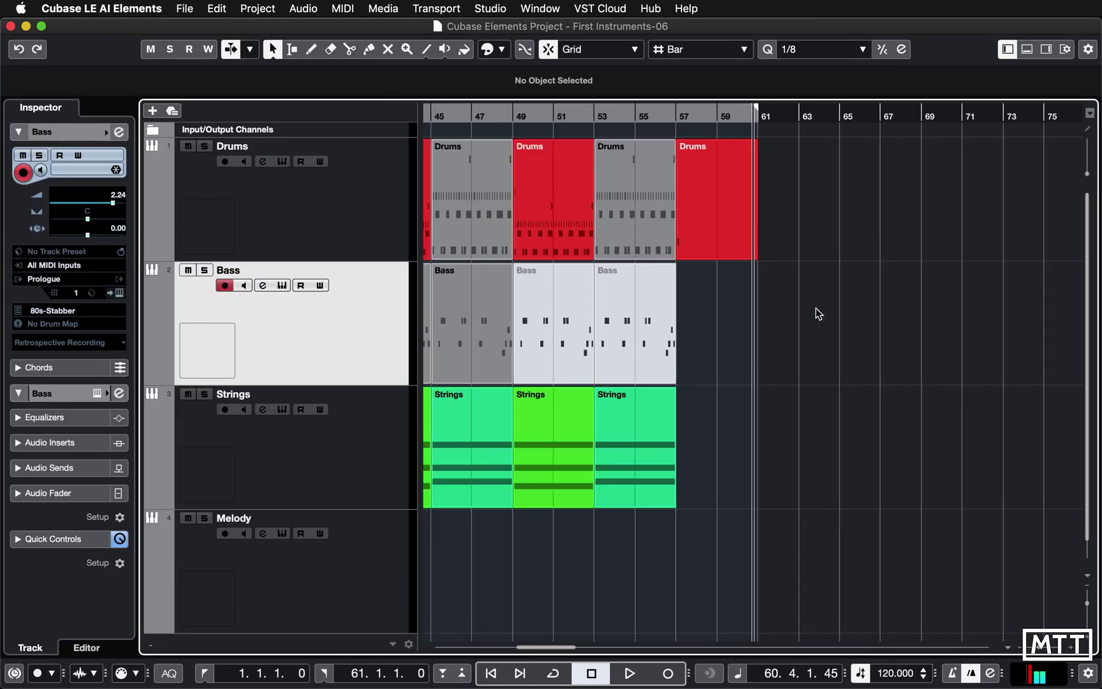
{"action": "key", "text": "g"}
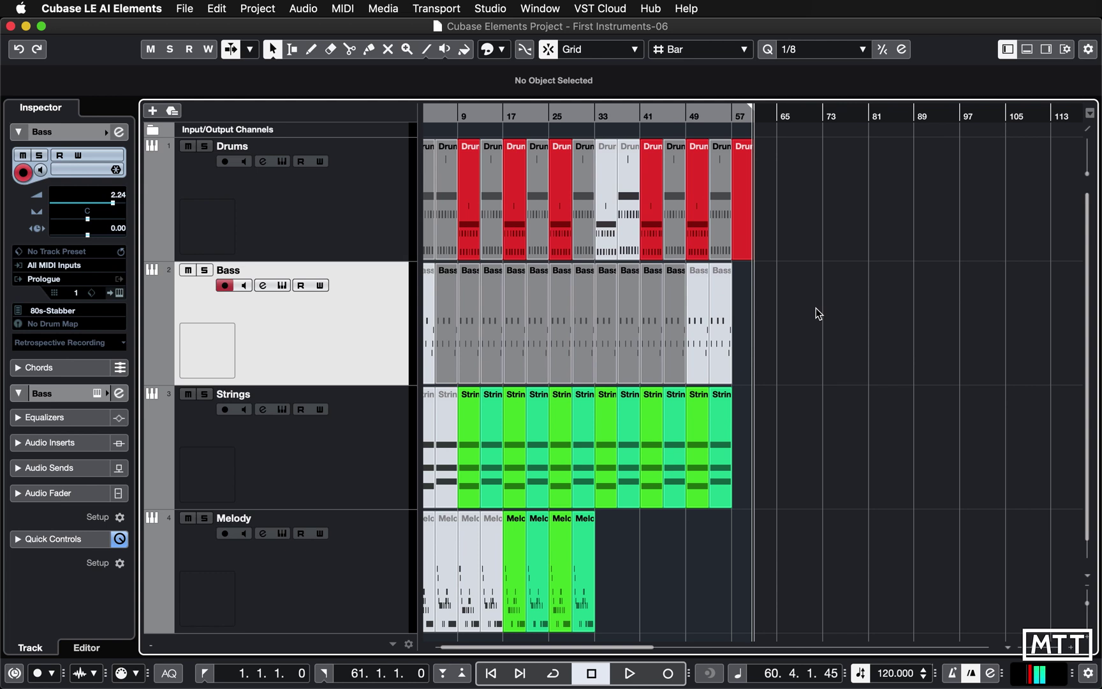
{"action": "key", "text": "Home"}
{"action": "key", "text": "h"}
{"action": "key", "text": "h"}
{"action": "key", "text": "h"}
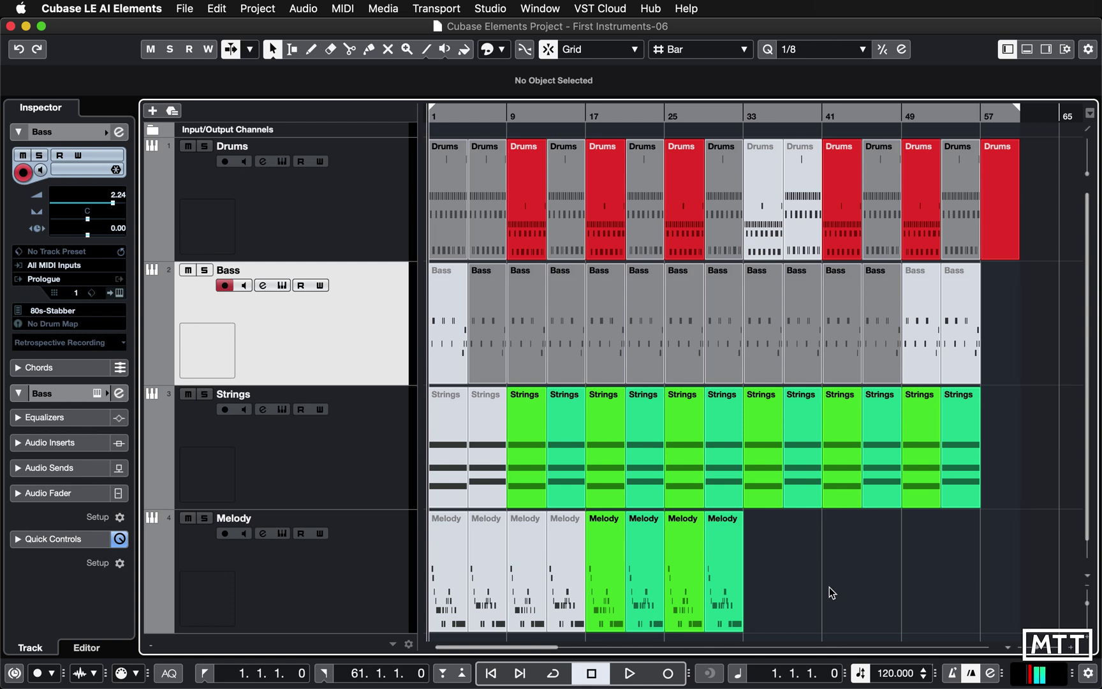
{"action": "key", "text": "F3"}
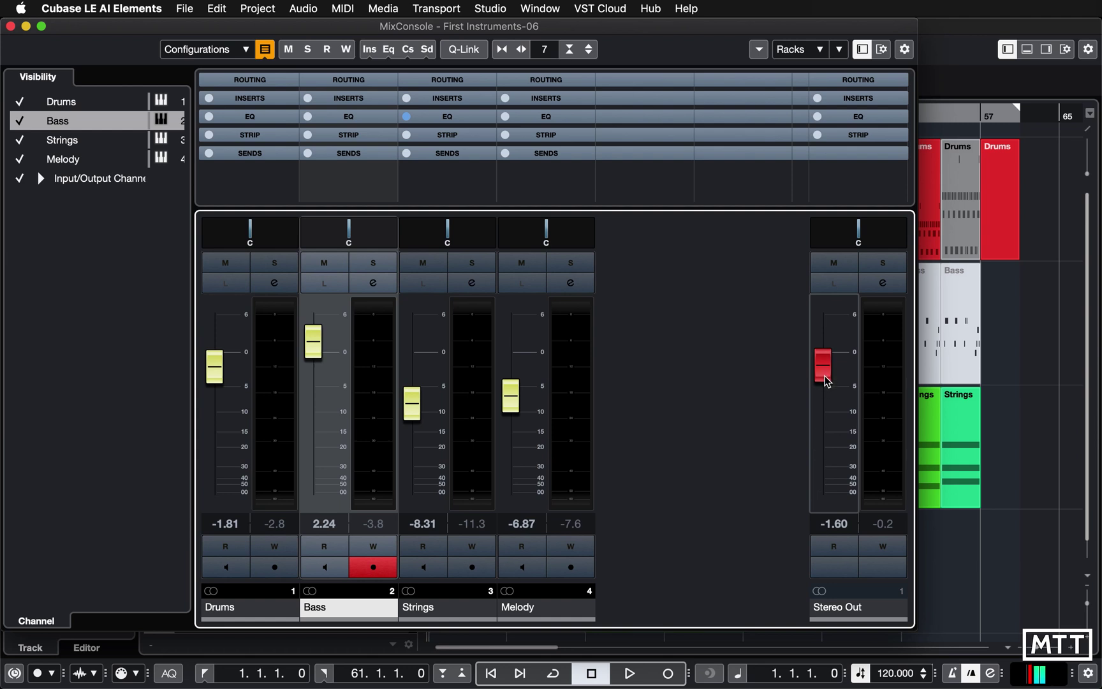
Enter -1.60 as the Stereo Out level and close the MixConsole
{"action": "mouse_move", "coordinate": [831, 374]}
{"action": "left_mouse_down"}
{"action": "mouse_move", "coordinate": [828, 469]}
{"action": "mouse_move", "coordinate": [829, 339]}
{"action": "mouse_move", "coordinate": [827, 460]}
{"action": "mouse_move", "coordinate": [826, 381]}
{"action": "mouse_move", "coordinate": [823, 395]}
{"action": "left_mouse_up"}
{"action": "left_click", "coordinate": [835, 523]}
{"action": "type", "text": "-1.6"}
{"action": "key", "text": "Return"}
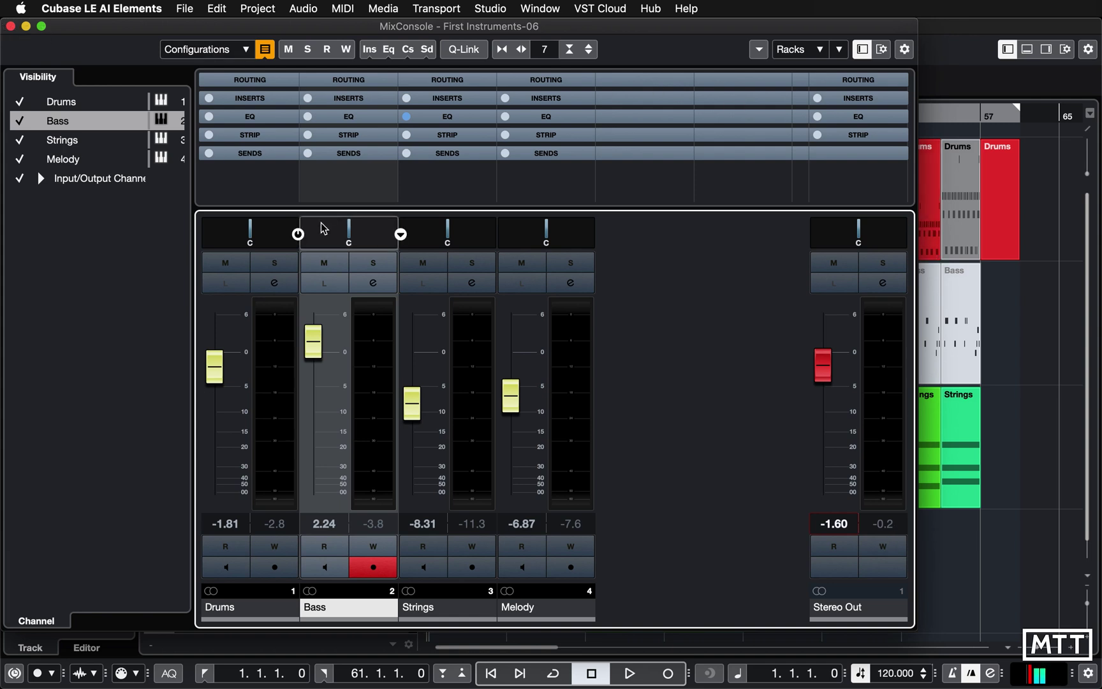
{"action": "left_click", "coordinate": [10, 25]}
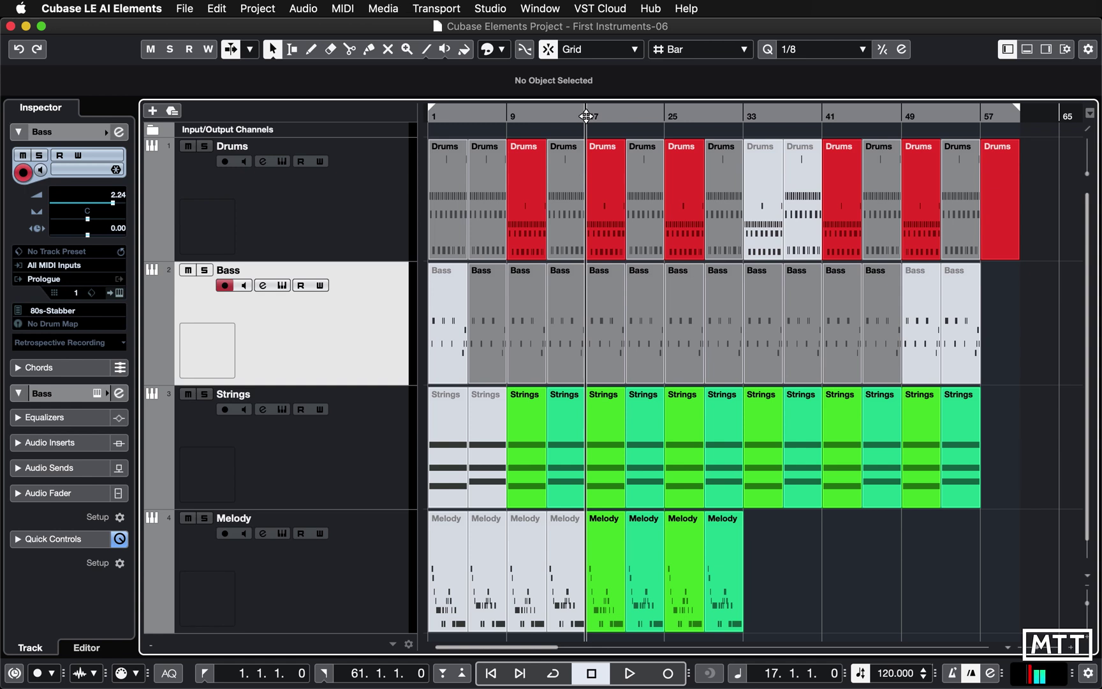
Play the song from bar 17 while watching the MixConsole meters, then stop and close it
{"action": "key", "text": "F3"}
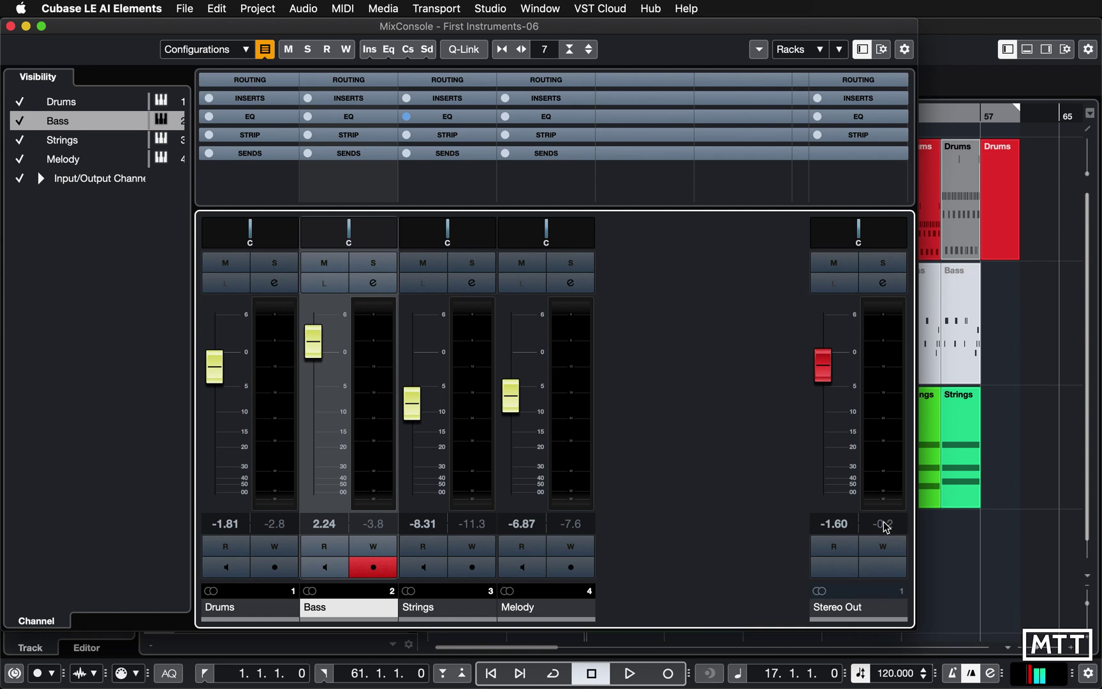
{"action": "left_click", "coordinate": [959, 575]}
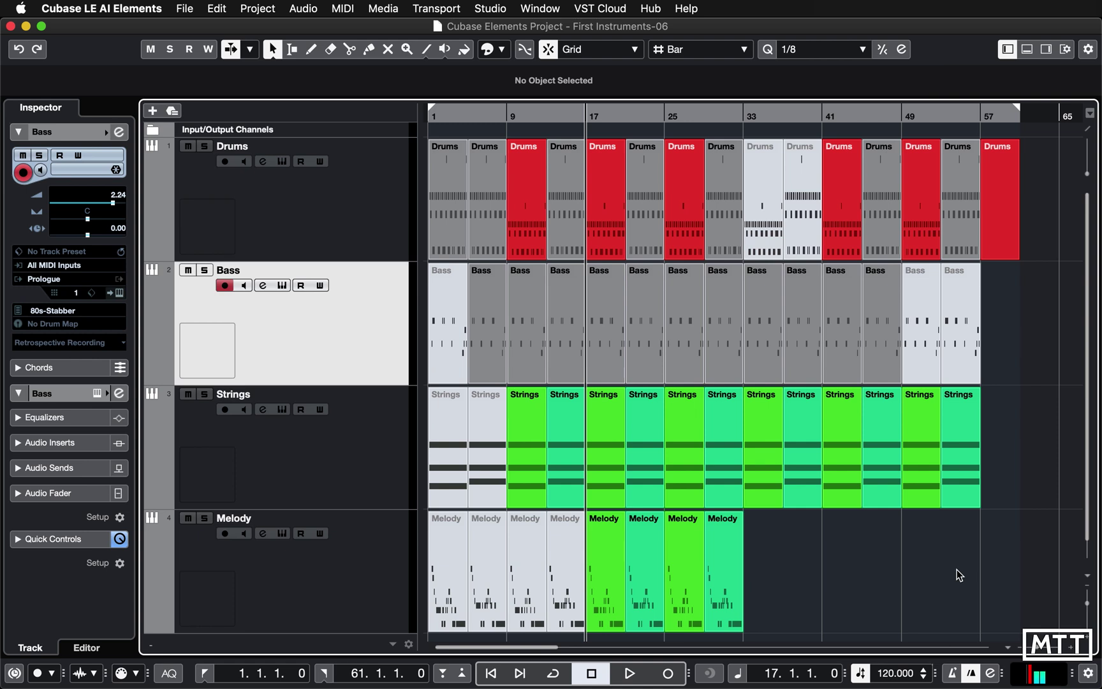
{"action": "key", "text": "space"}
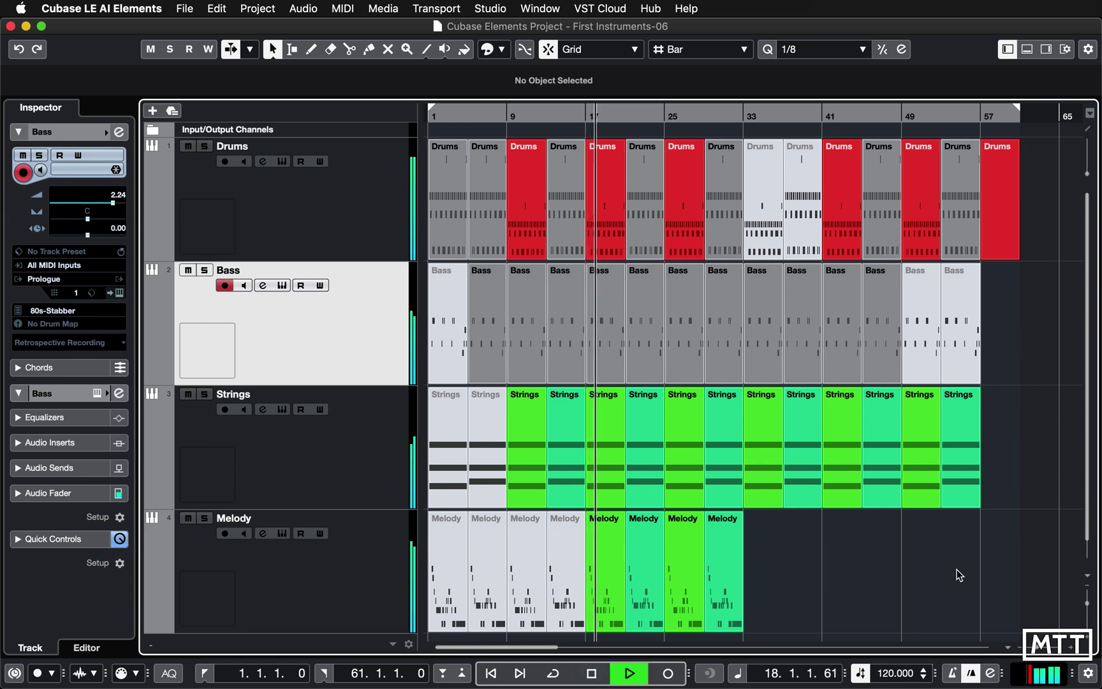
{"action": "key", "text": "F3"}
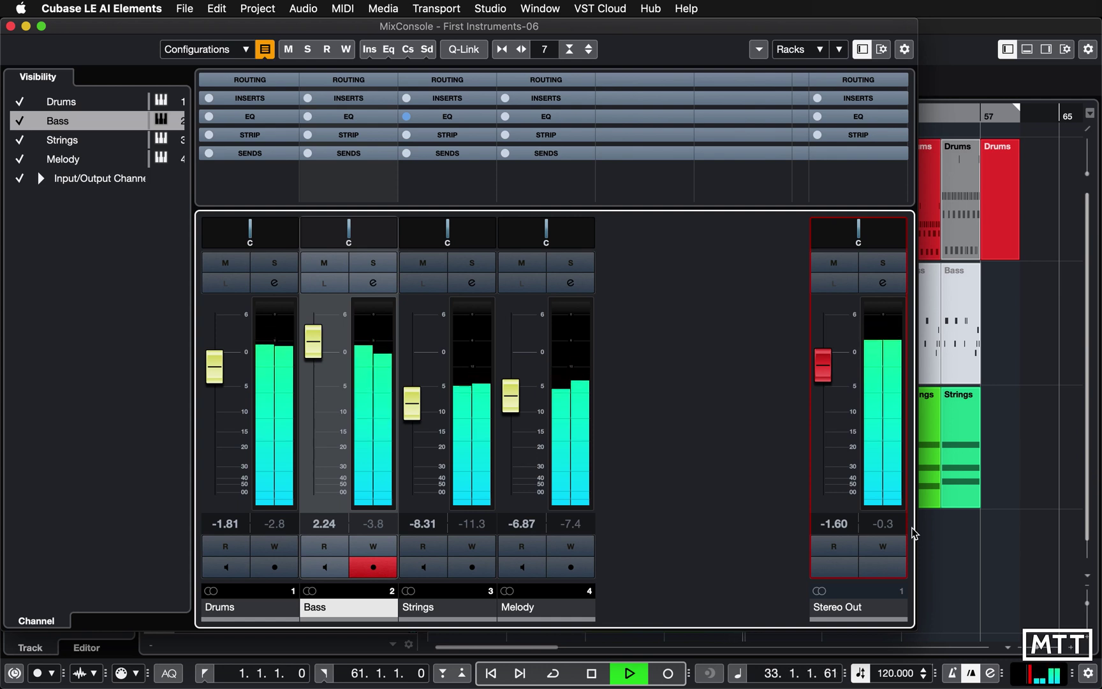
{"action": "key", "text": "space"}
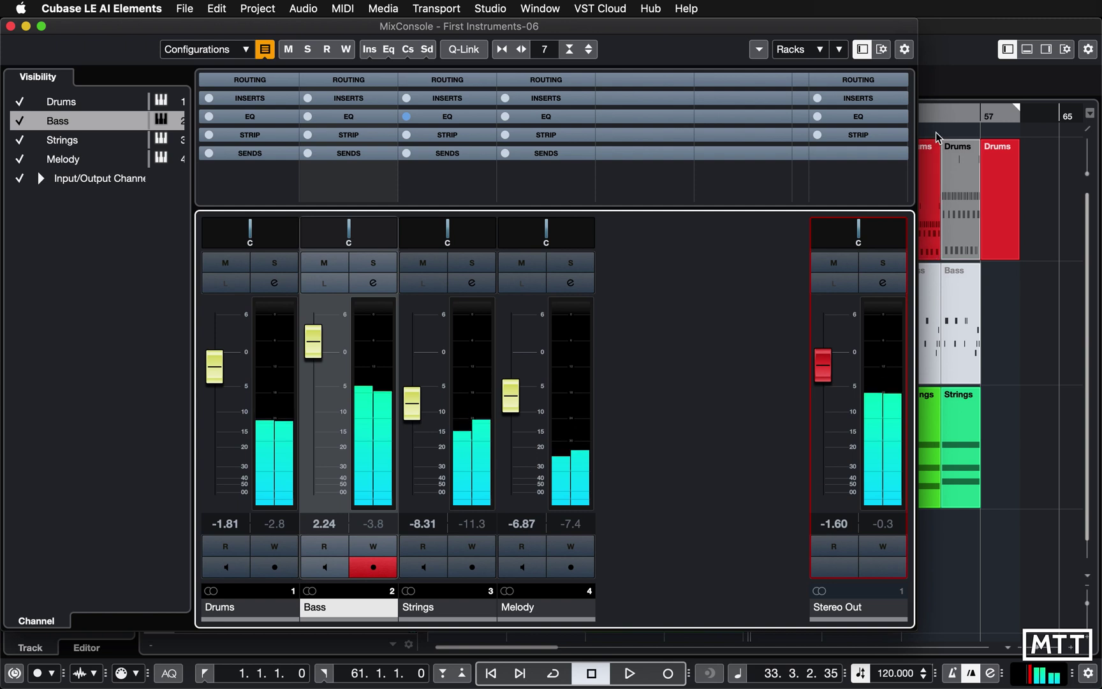
{"action": "left_click", "coordinate": [10, 27]}
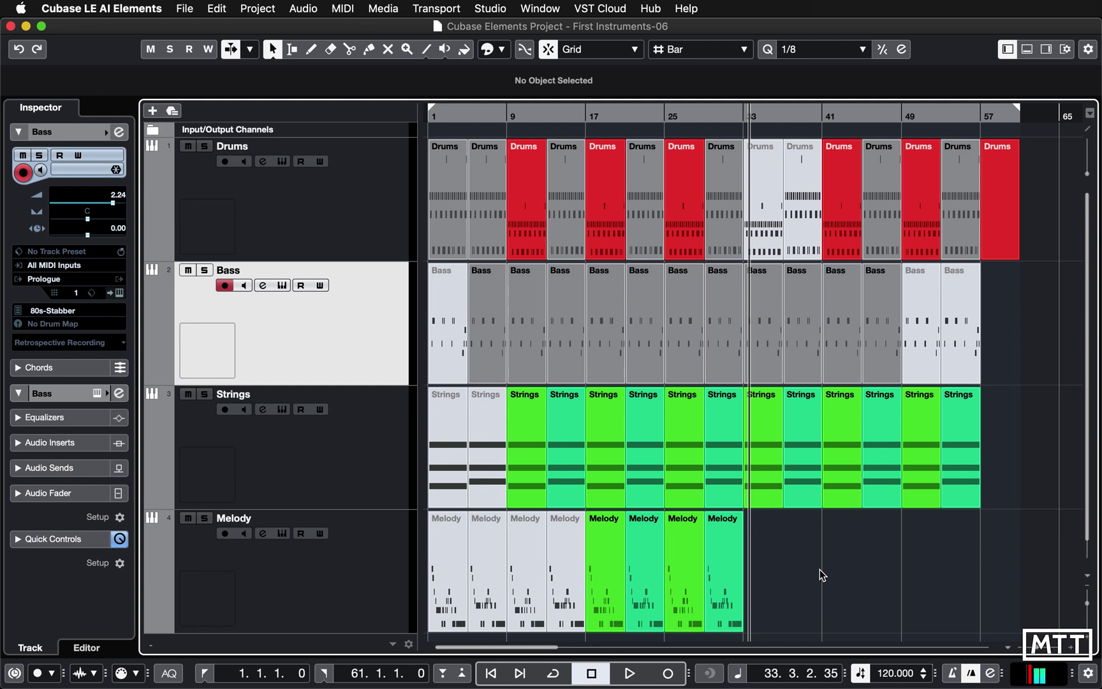
Enter 0.00 dB as the Stereo Out level and close the MixConsole
{"action": "key", "text": "F3"}
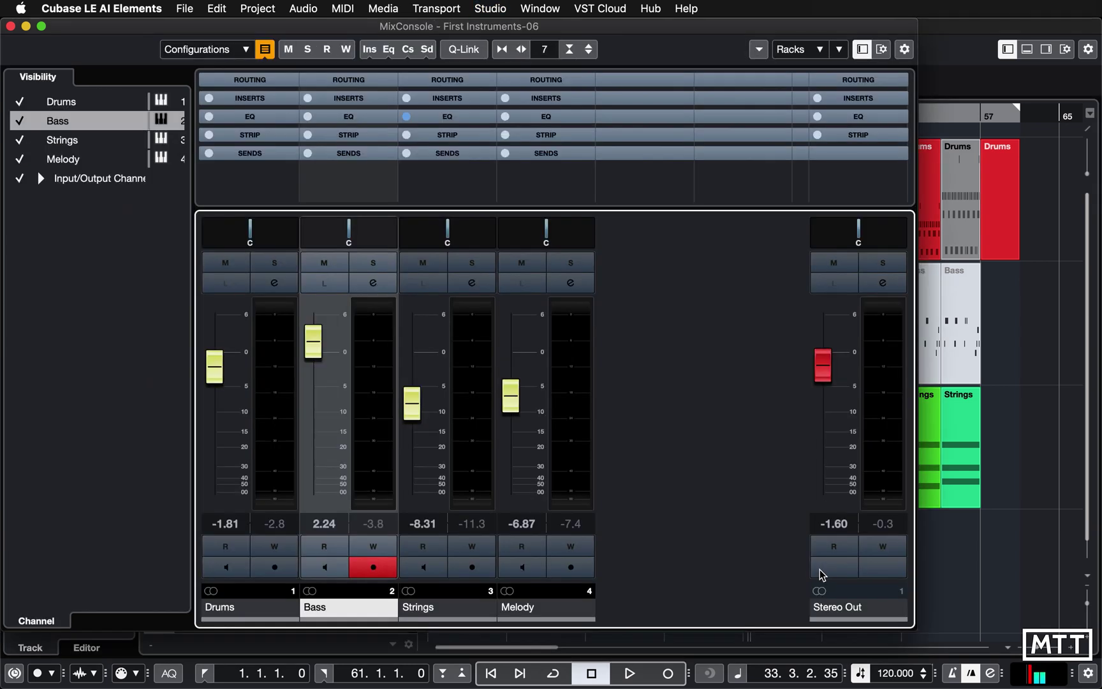
{"action": "left_click", "coordinate": [834, 528]}
{"action": "type", "text": "0"}
{"action": "key", "text": "Return"}
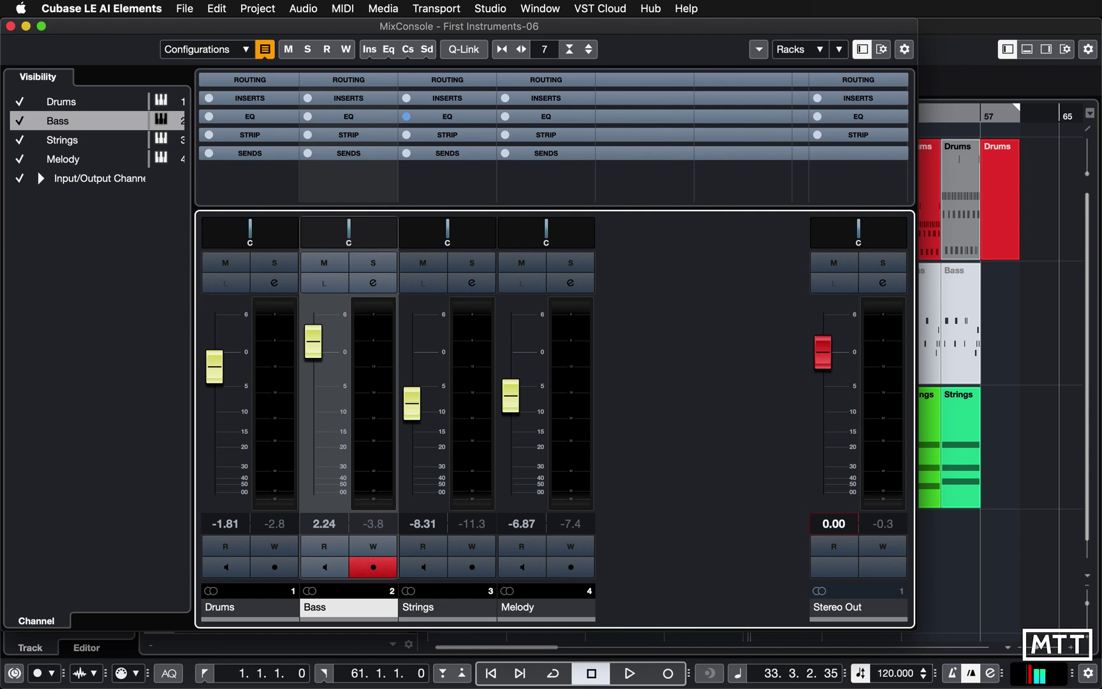
{"action": "left_click", "coordinate": [11, 26]}
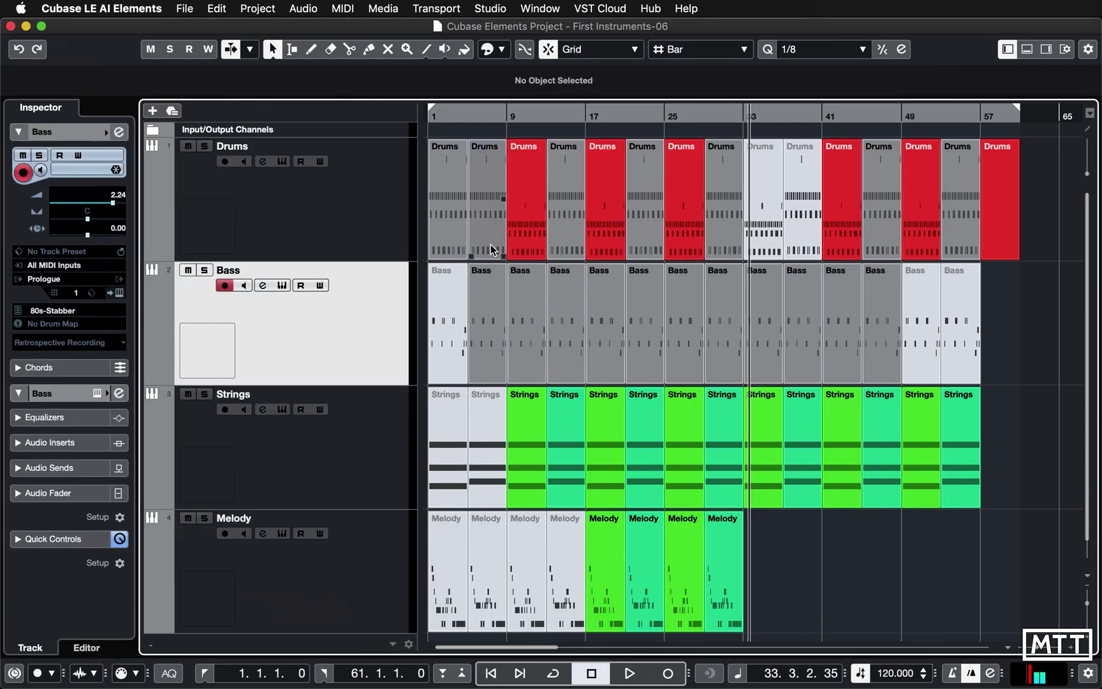
Set the locators to the Melody part's bars 17–21 and play from bar 17 to check levels
{"action": "left_click", "coordinate": [613, 546]}
{"action": "key", "text": "p"}
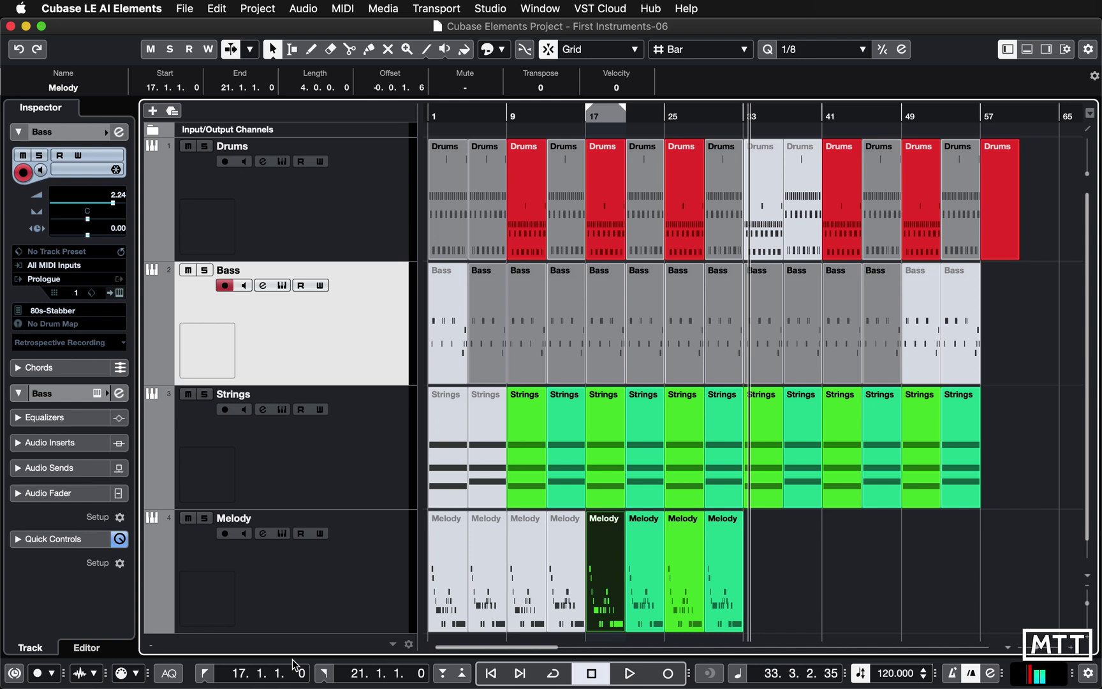
{"action": "left_click", "coordinate": [204, 673]}
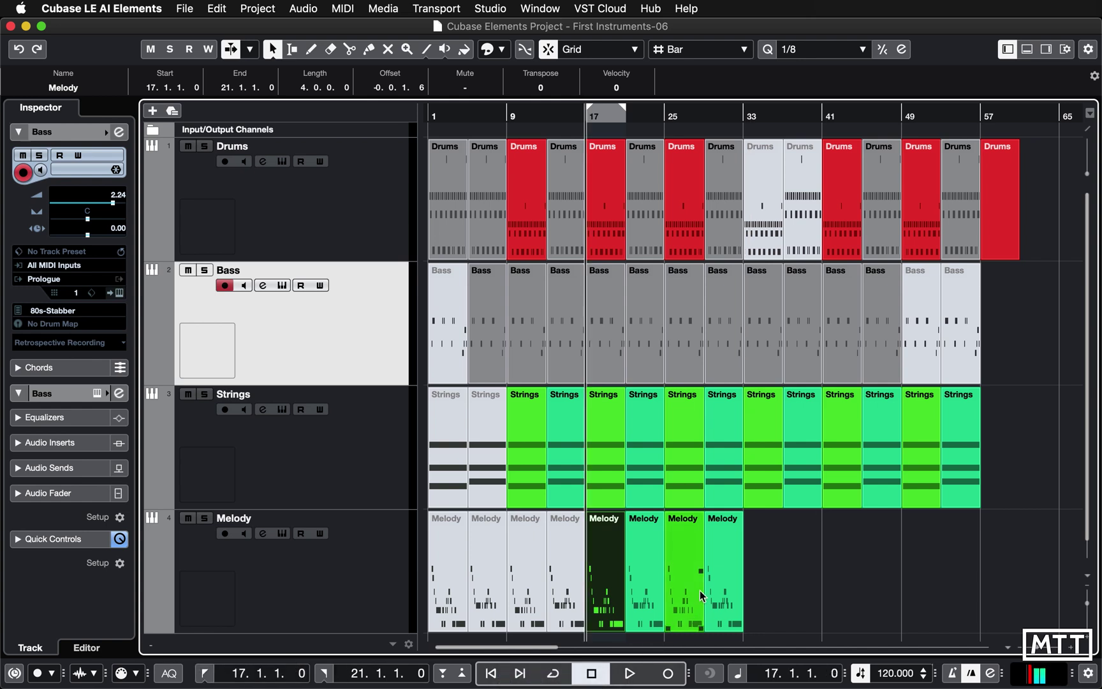
{"action": "key", "text": "F3"}
{"action": "key", "text": "F3"}
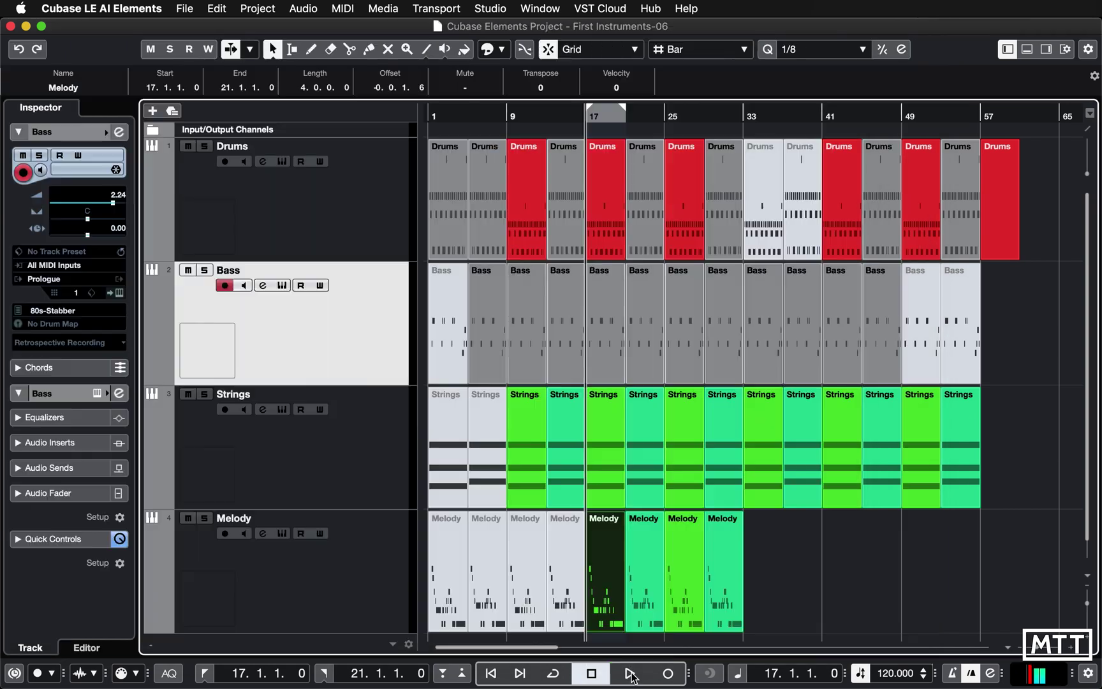
{"action": "left_click", "coordinate": [629, 673]}
{"action": "key", "text": "F3"}
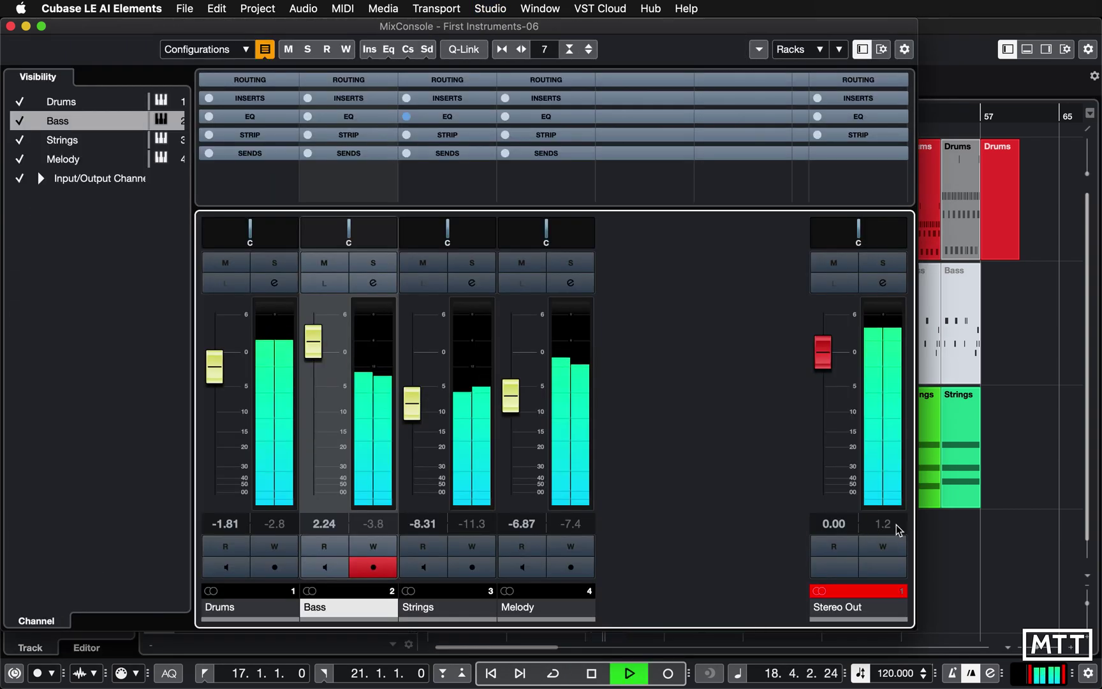
{"action": "key", "text": "space"}
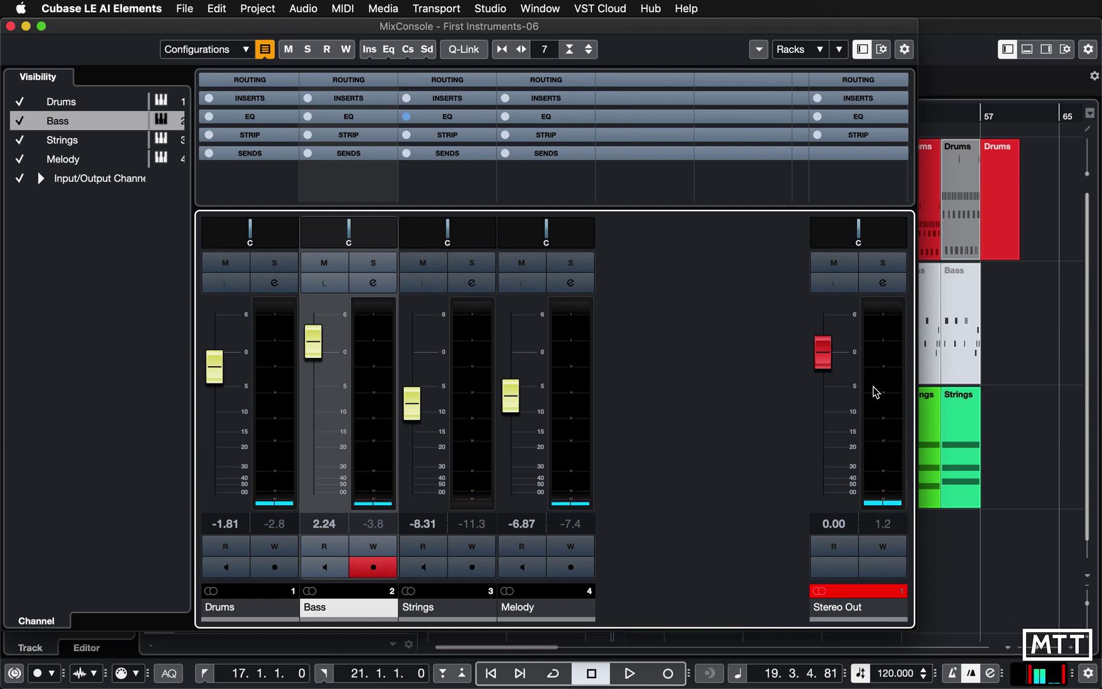
Clear the Stereo Out clip indicator, set its level to -20.0, and return to the project start
{"action": "left_click", "coordinate": [868, 595]}
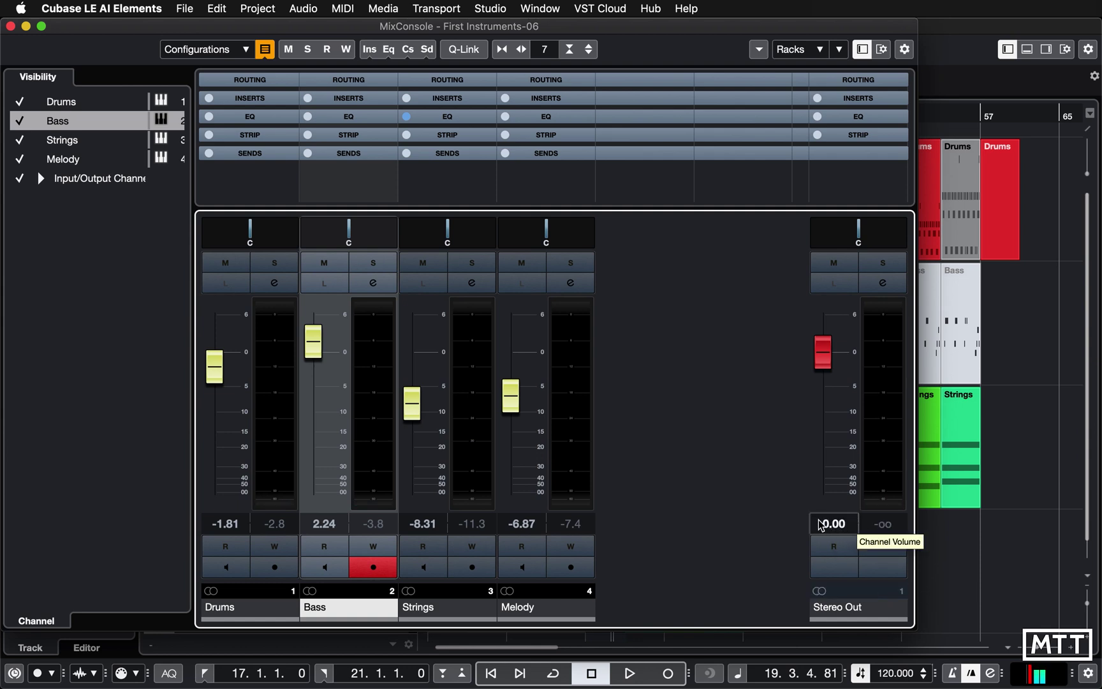
{"action": "left_click", "coordinate": [827, 526]}
{"action": "type", "text": "-20"}
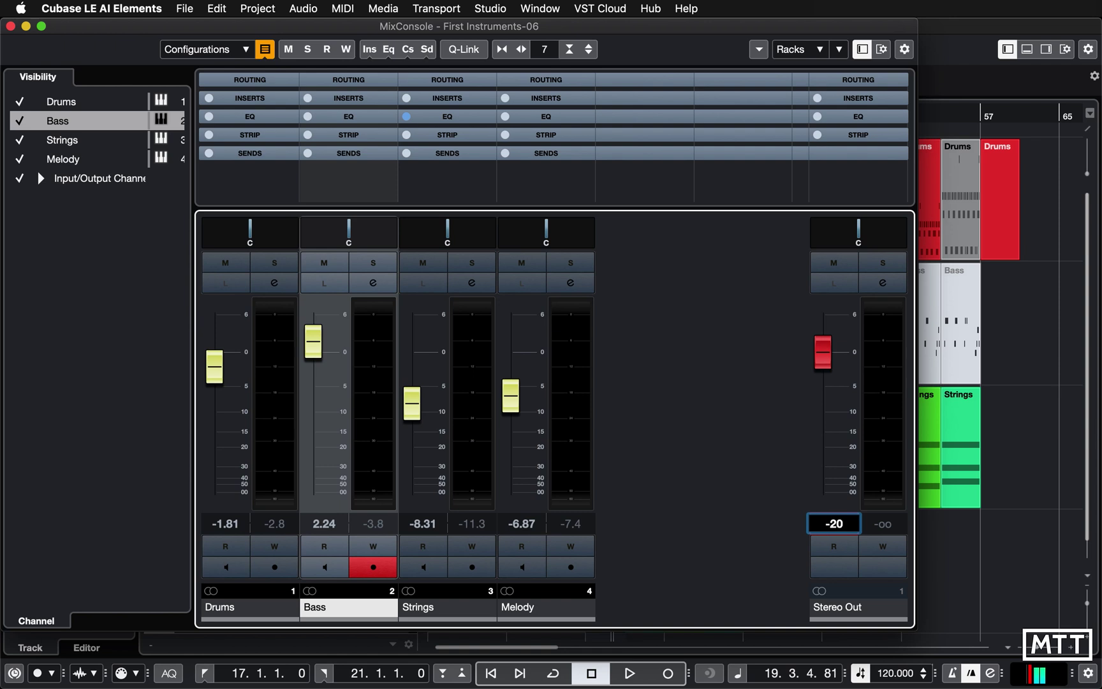
{"action": "key", "text": "Return"}
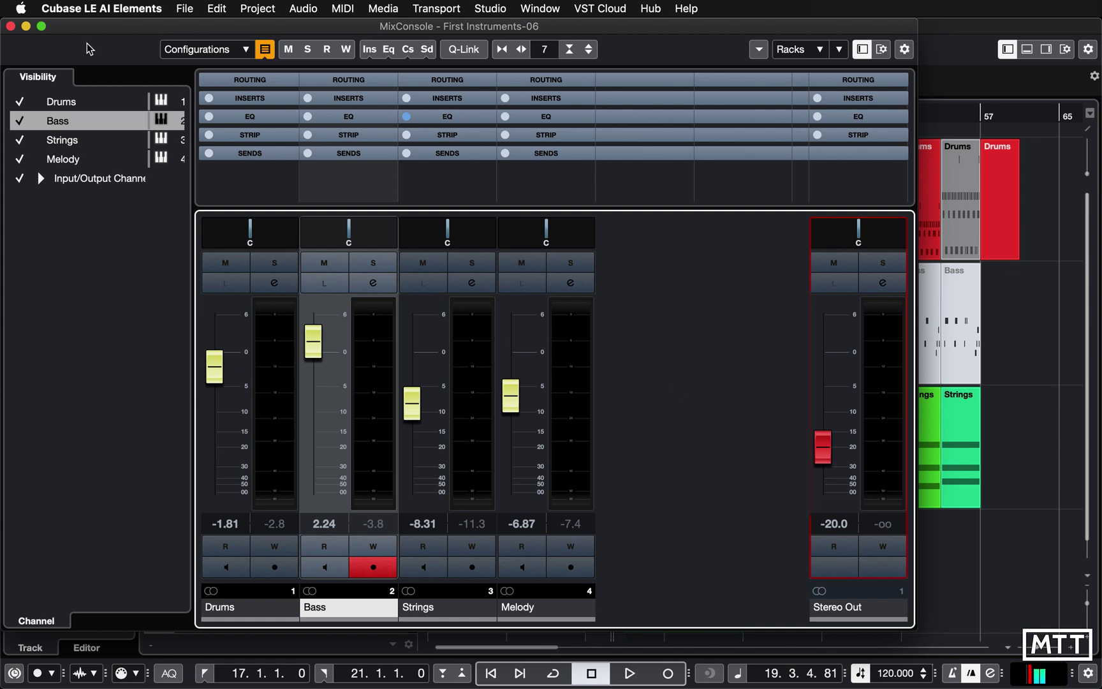
{"action": "left_click", "coordinate": [11, 26]}
{"action": "key", "text": "Home"}
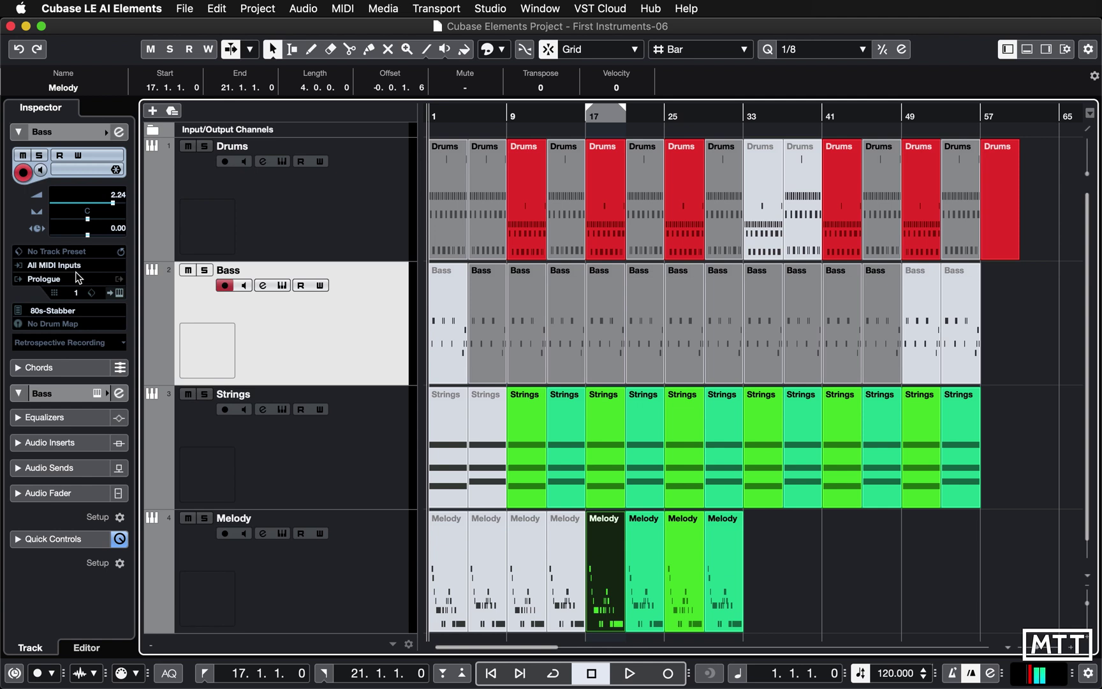
Play from bar 17 with the MixConsole open, stopping at 22.4.2.35 with Stereo Out peaking at -18.4
{"action": "left_click", "coordinate": [205, 673]}
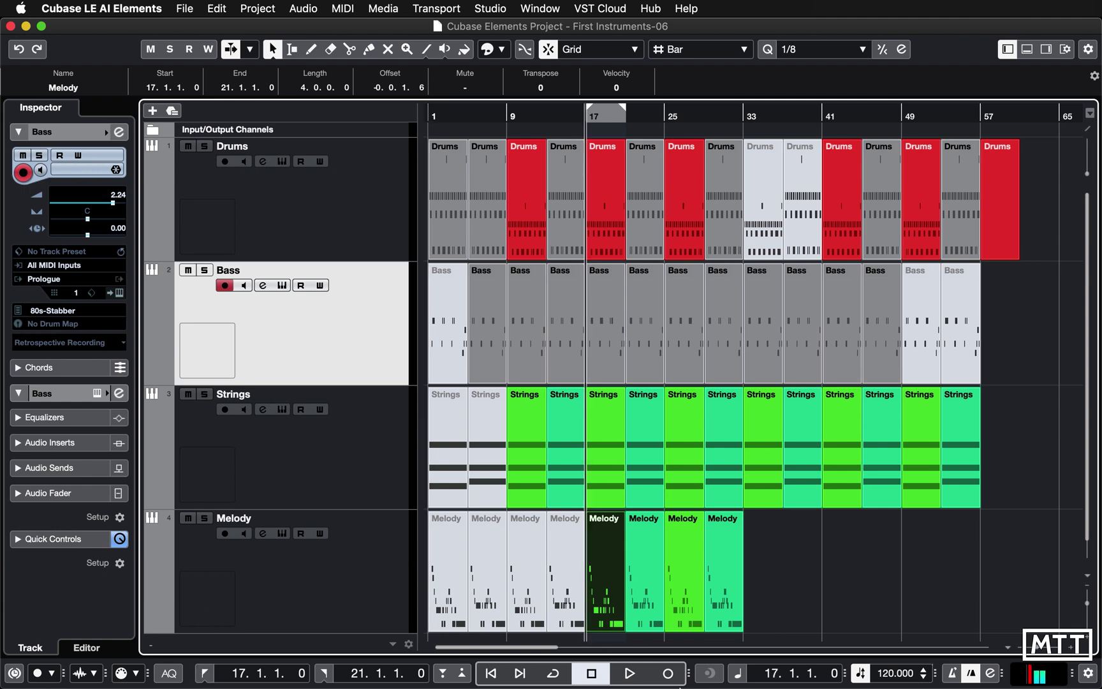
{"action": "left_click", "coordinate": [629, 675]}
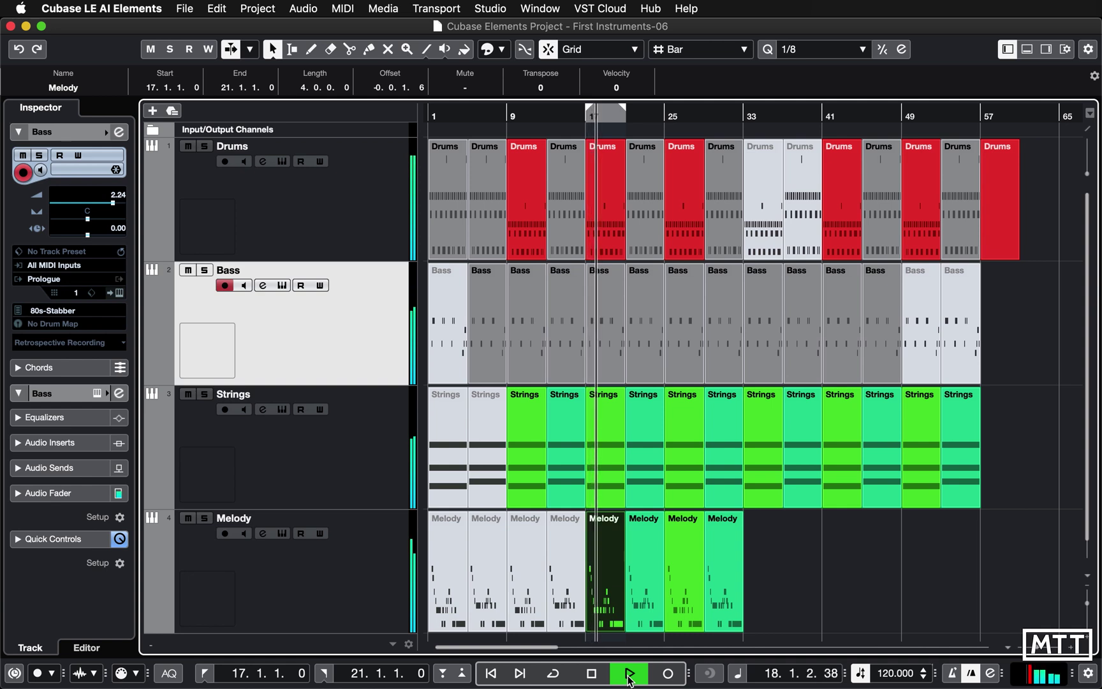
{"action": "key", "text": "F3"}
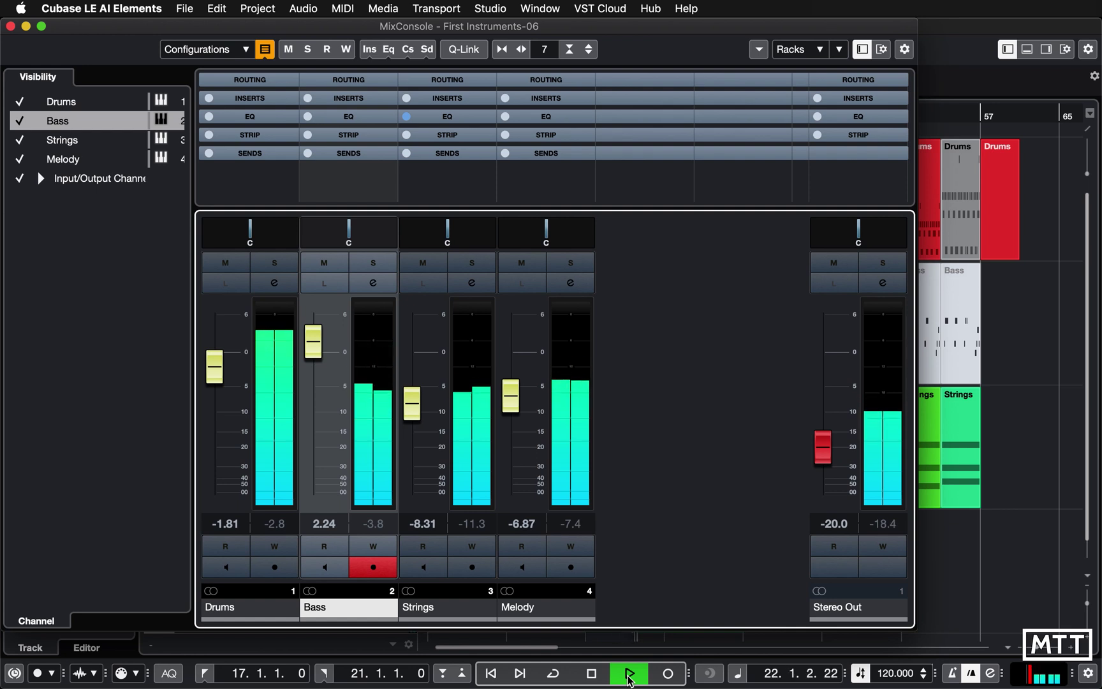
{"action": "left_click", "coordinate": [629, 675]}
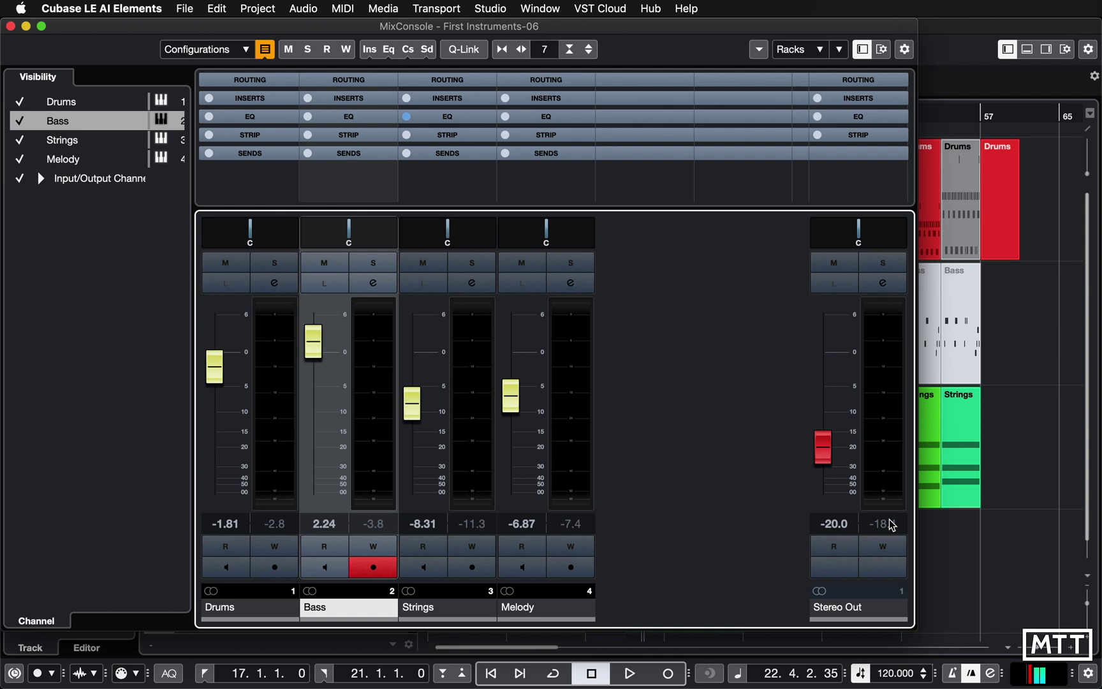
Set the Stereo Out level back to -1.60 dB and reset its peak readout to -∞
{"action": "left_click", "coordinate": [834, 524]}
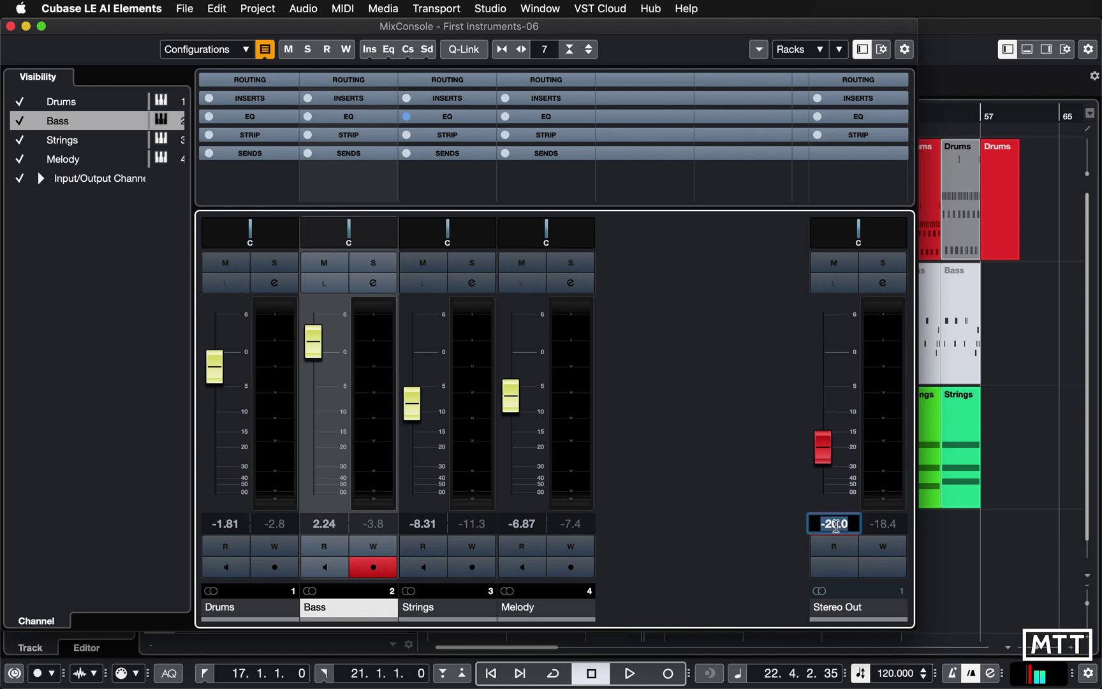
{"action": "type", "text": "-1.6"}
{"action": "key", "text": "Return"}
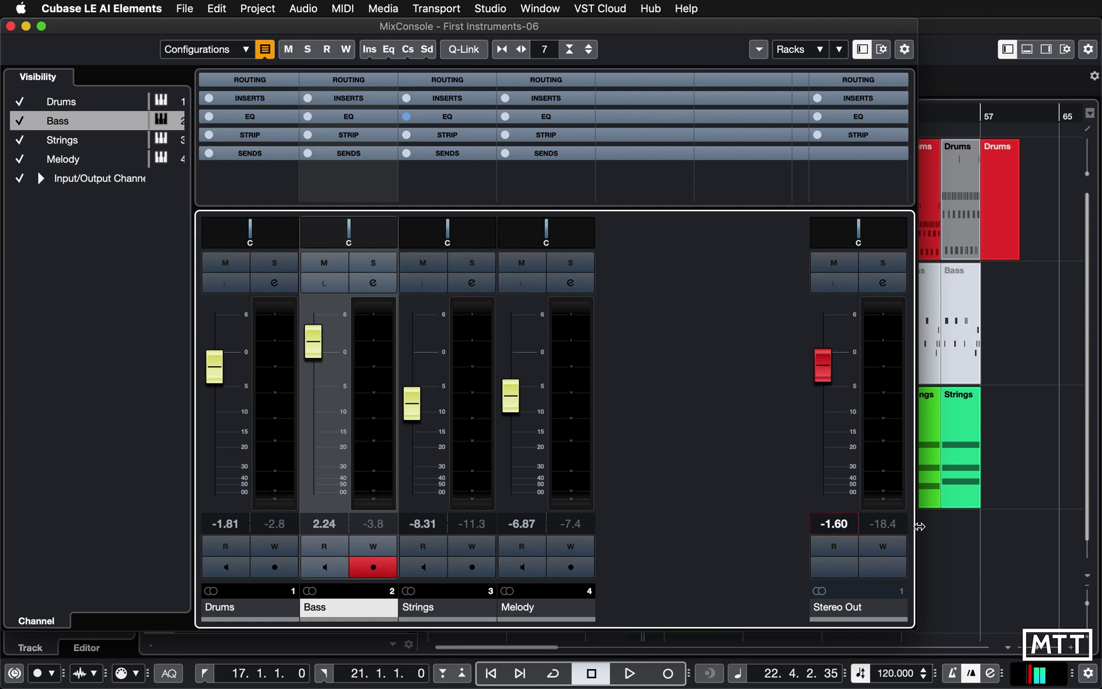
{"action": "left_click", "coordinate": [886, 527]}
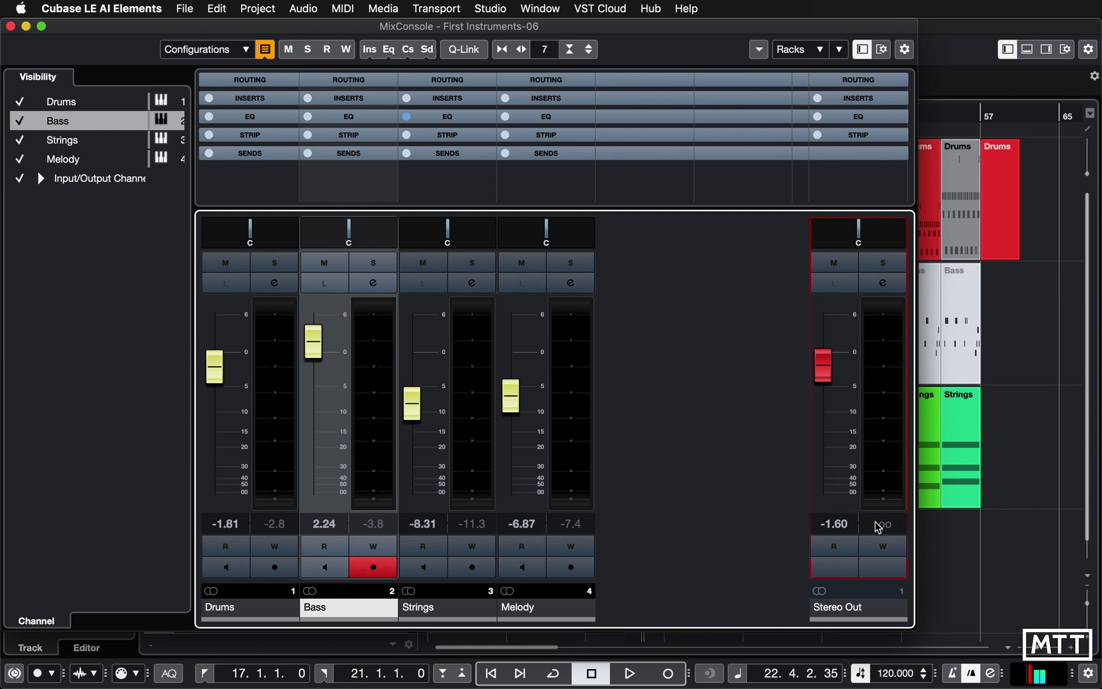
Close the MixConsole and set the locators to the whole arrangement, bars 1 to 61
{"action": "left_click", "coordinate": [10, 26]}
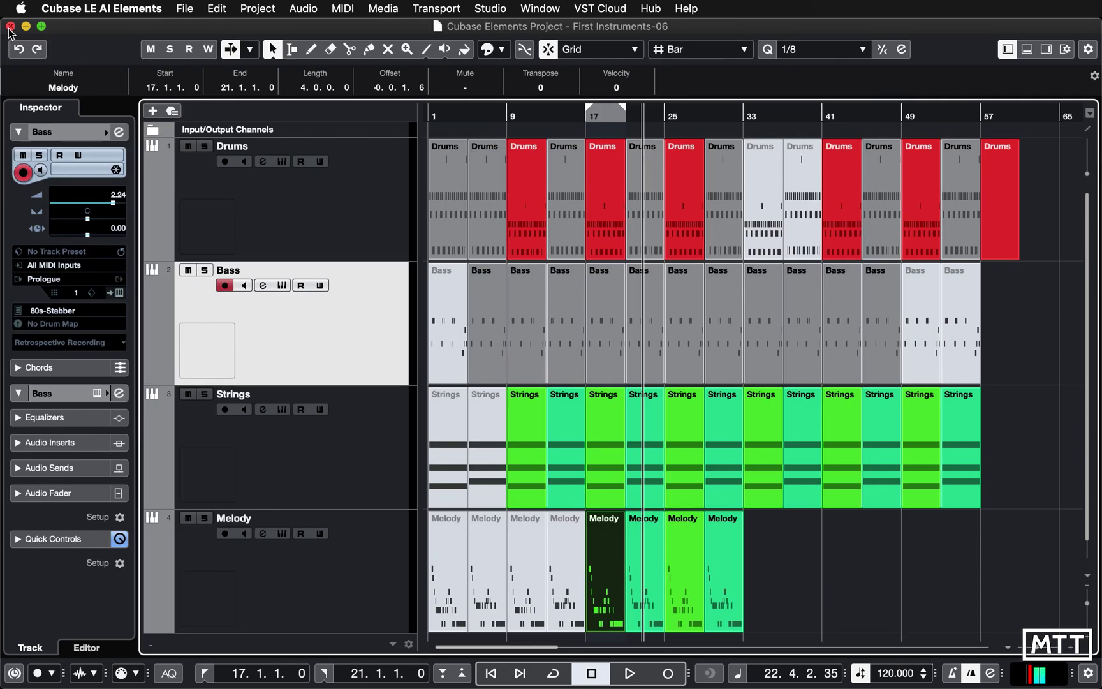
{"action": "key", "text": "super+a"}
{"action": "key", "text": "p"}
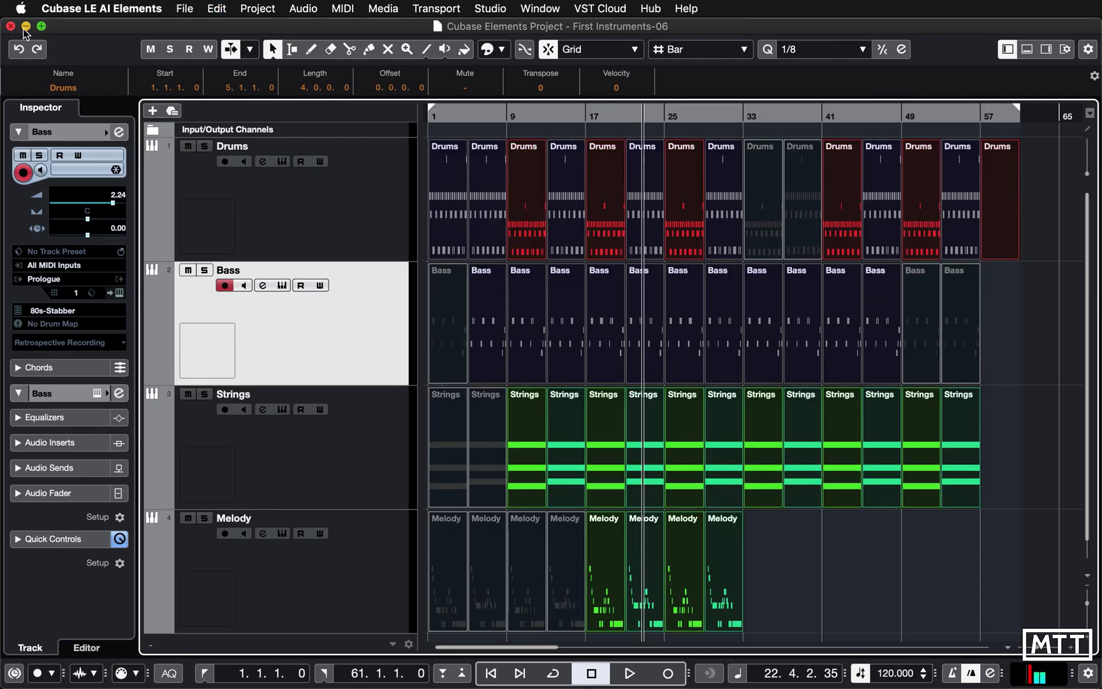
{"action": "left_click", "coordinate": [988, 318]}
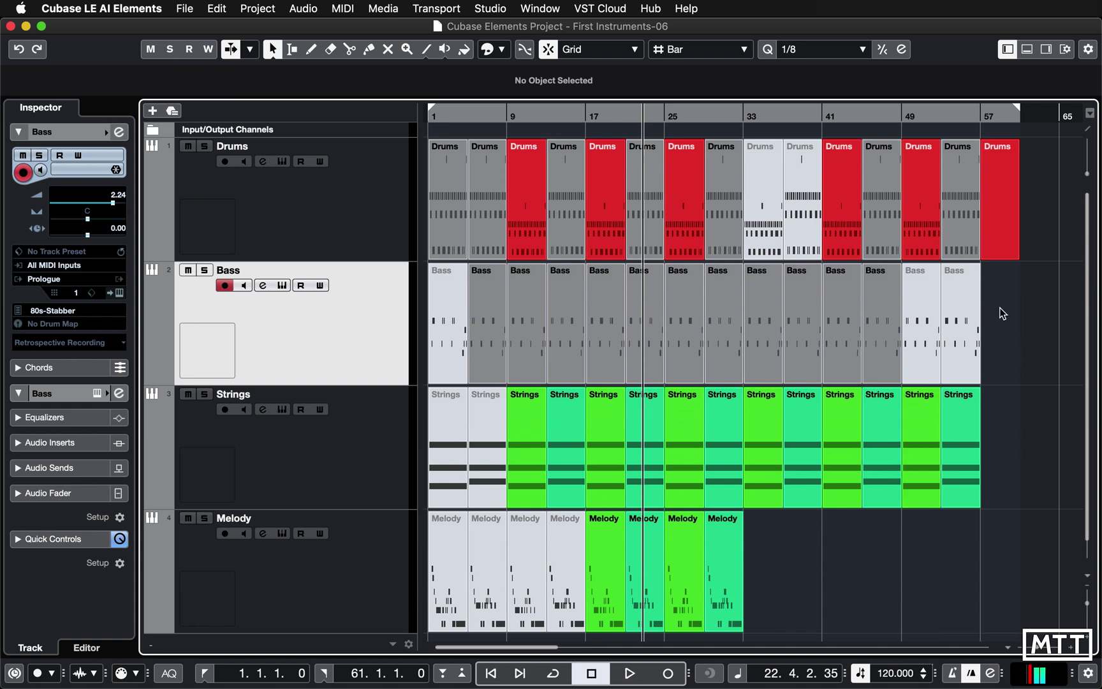
Bring up the Export Audio Mixdown dialog from the arrangement's context menu
{"action": "left_click", "coordinate": [186, 8]}
{"action": "mouse_move", "coordinate": [246, 202]}
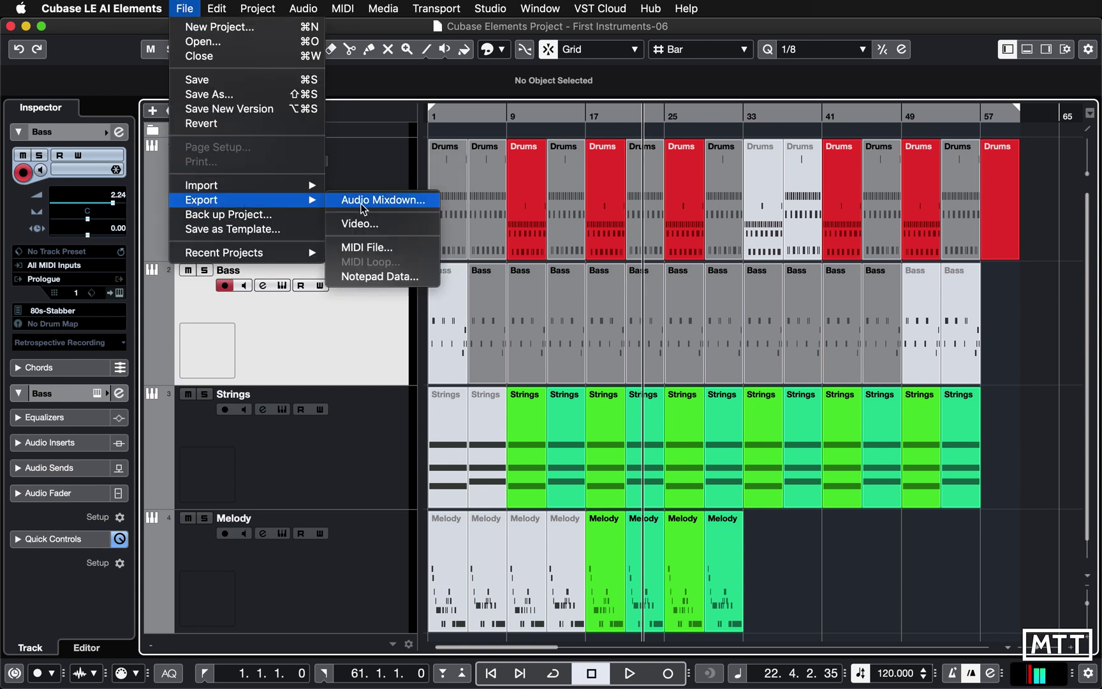
{"action": "left_click", "coordinate": [1005, 304]}
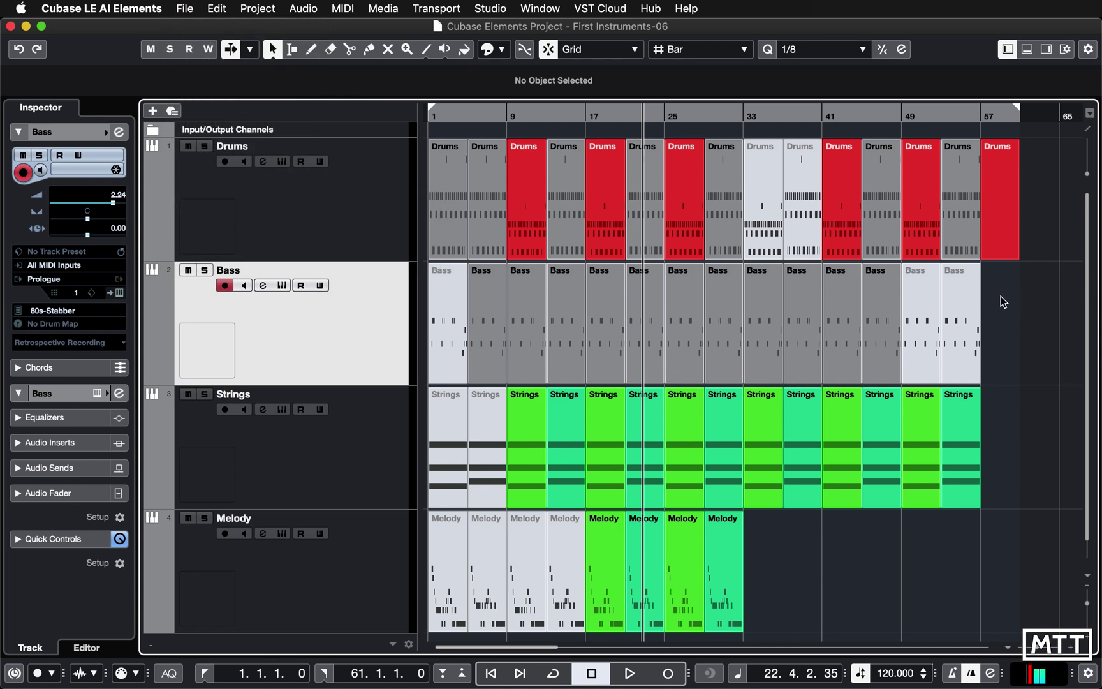
{"action": "right_click", "coordinate": [1003, 303]}
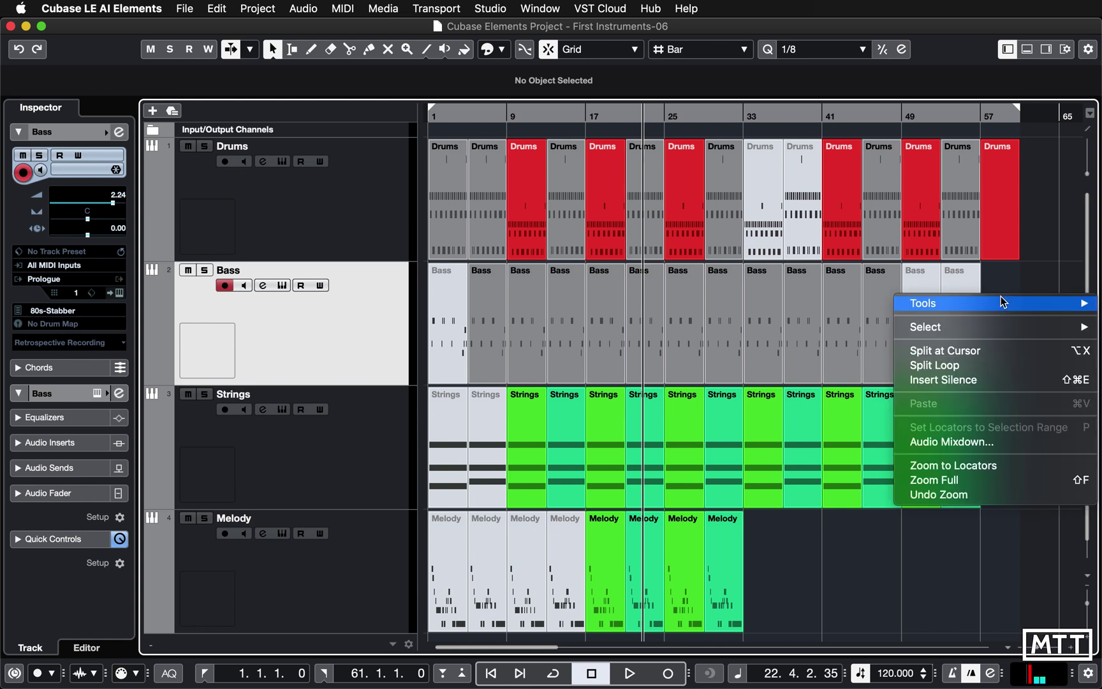
{"action": "left_click", "coordinate": [946, 442]}
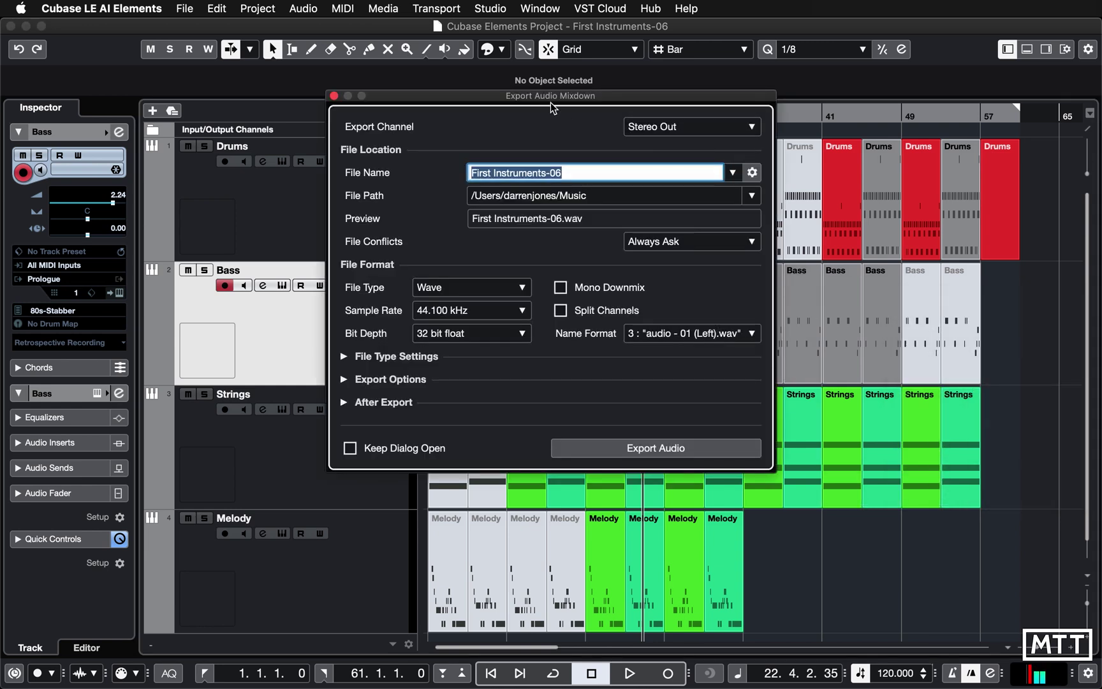
Enter 'My First Mixdown Mix 1' as the export file name
{"action": "left_click_drag", "start_coordinate": [552, 108], "coordinate": [583, 182]}
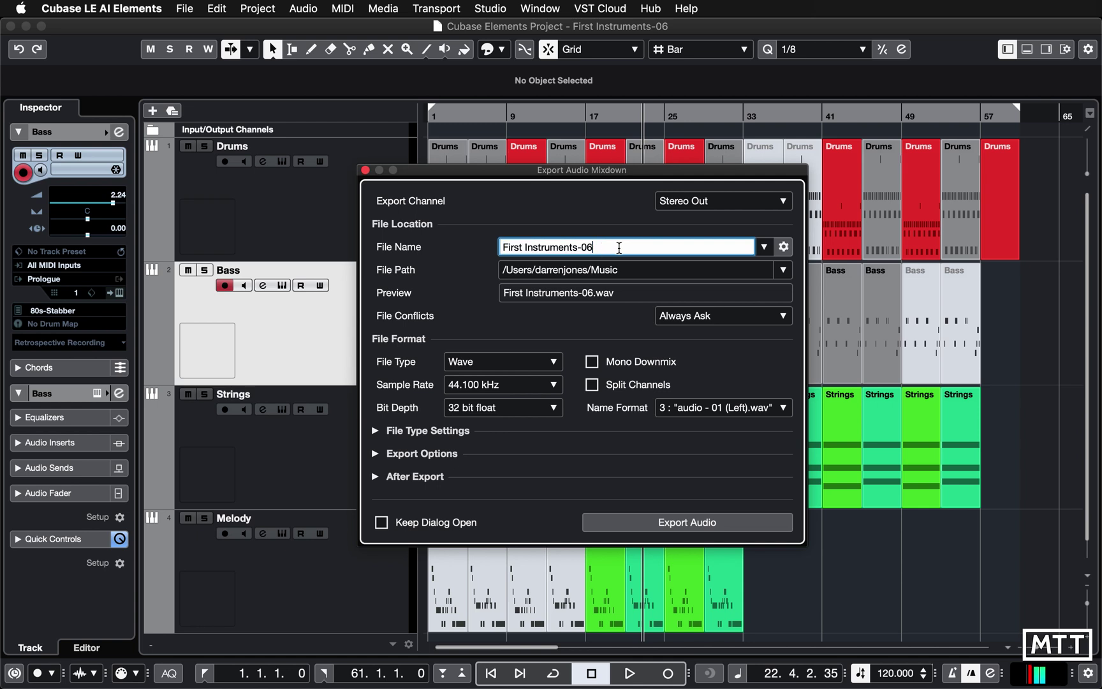
{"action": "type", "text": "My First Mixdown Mix 1"}
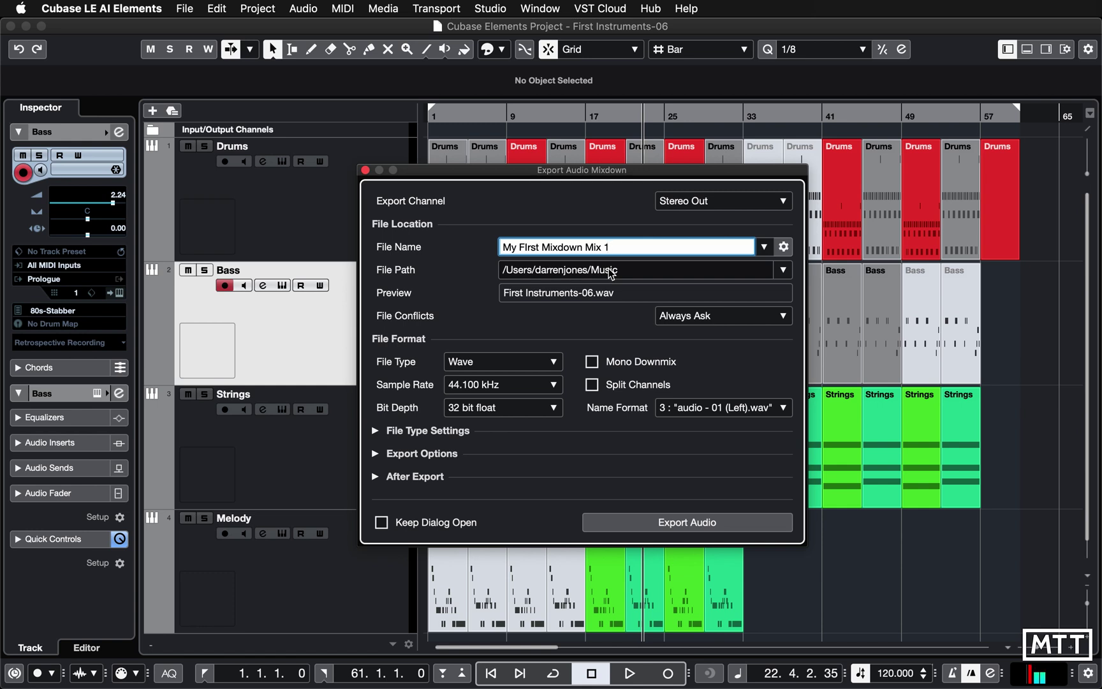
{"action": "key", "text": "Return"}
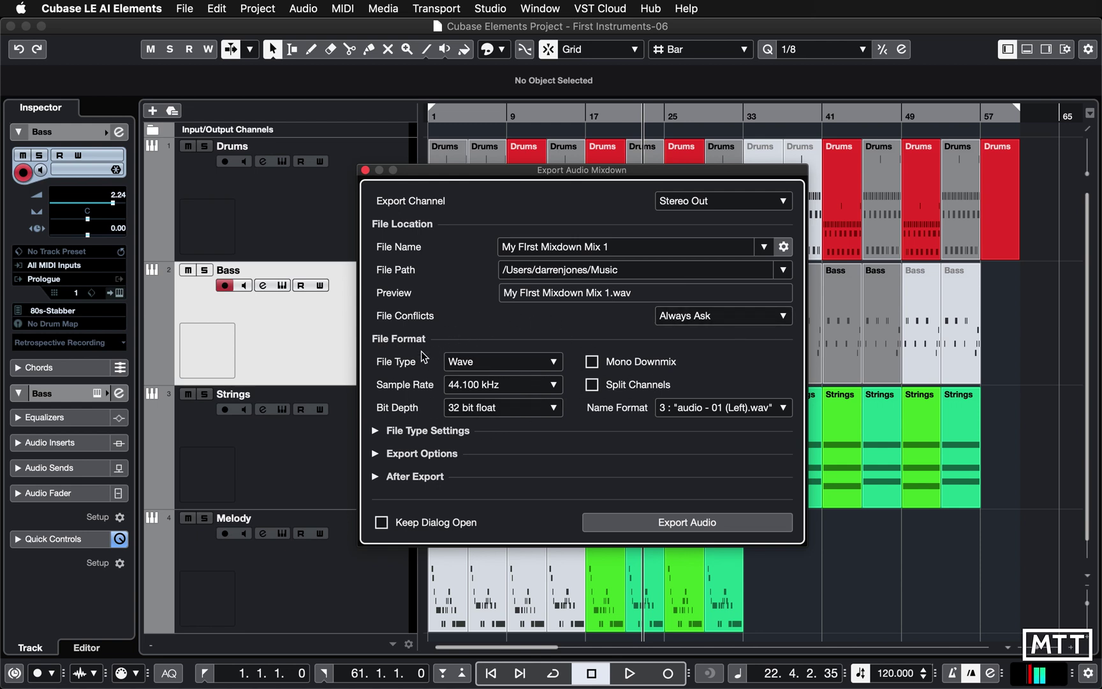
Set the bit depth to 24 bit and the file type to MPEG 1 Layer 3 (.mp3)
{"action": "left_click", "coordinate": [516, 364]}
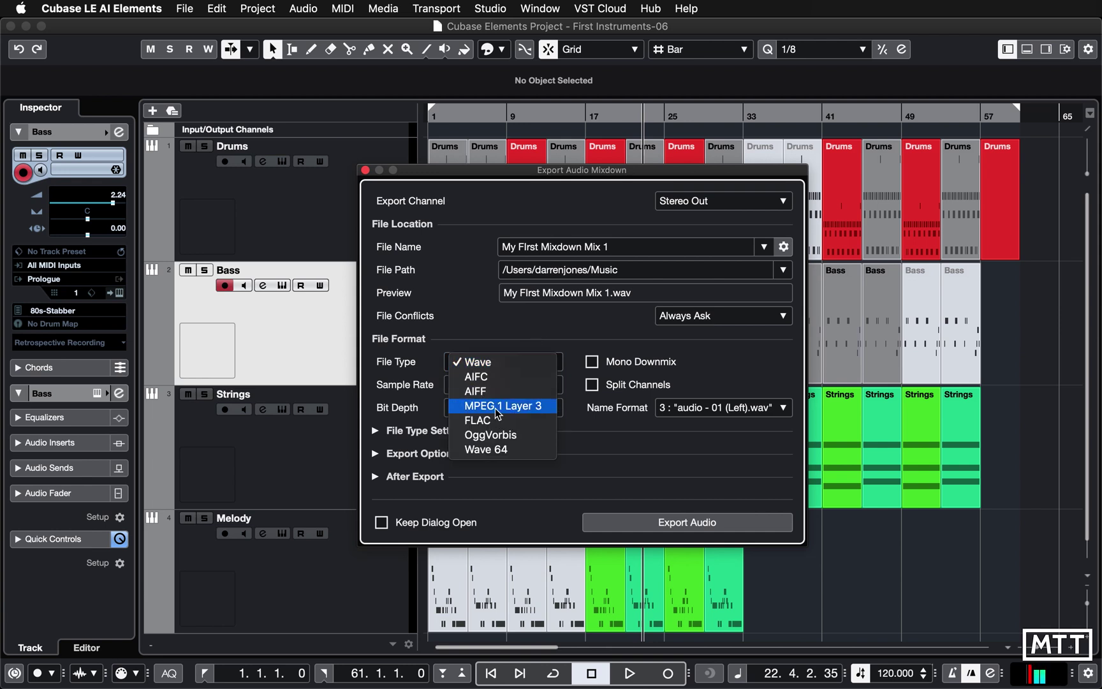
{"action": "left_click", "coordinate": [525, 329]}
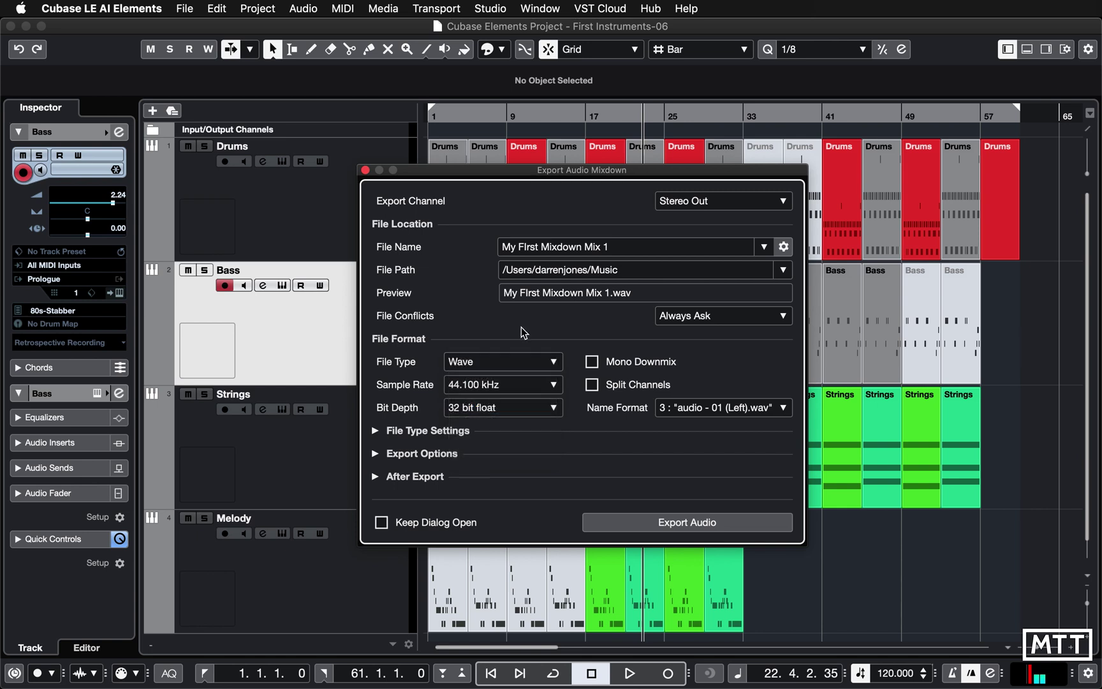
{"action": "left_click", "coordinate": [488, 363]}
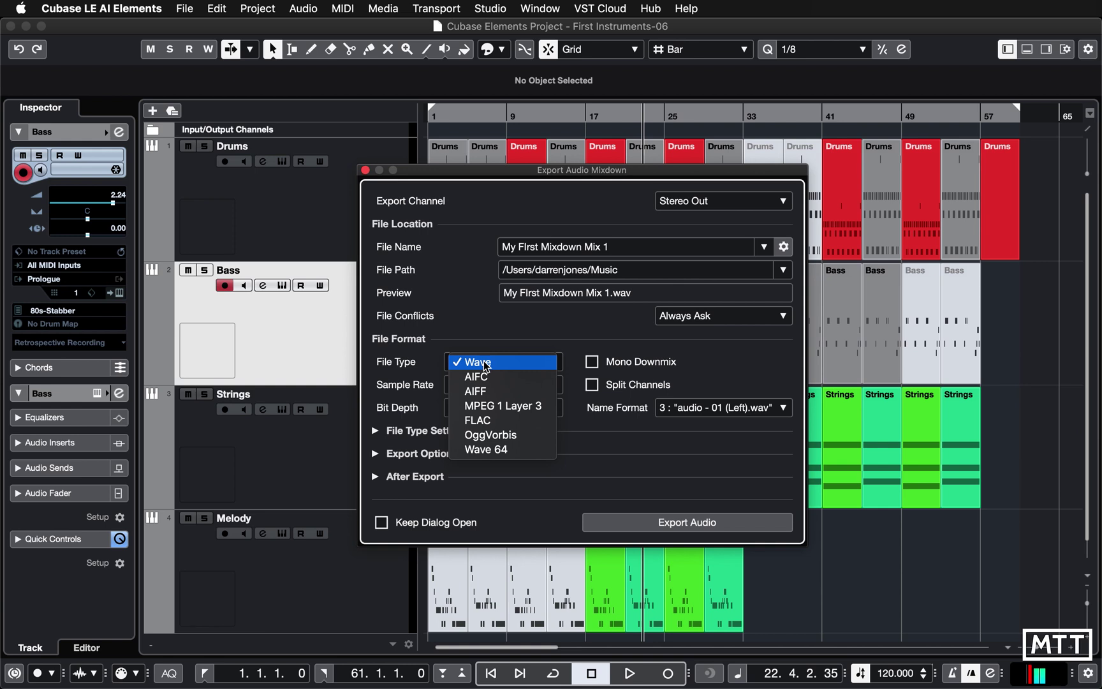
{"action": "left_click", "coordinate": [504, 351]}
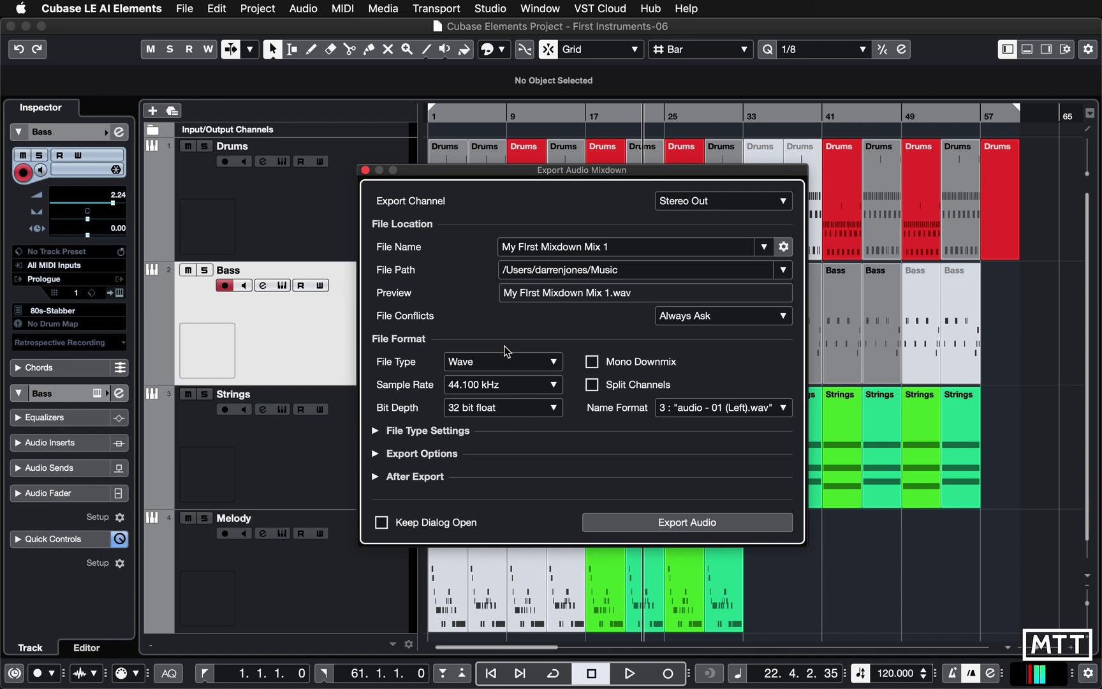
{"action": "left_click", "coordinate": [496, 368]}
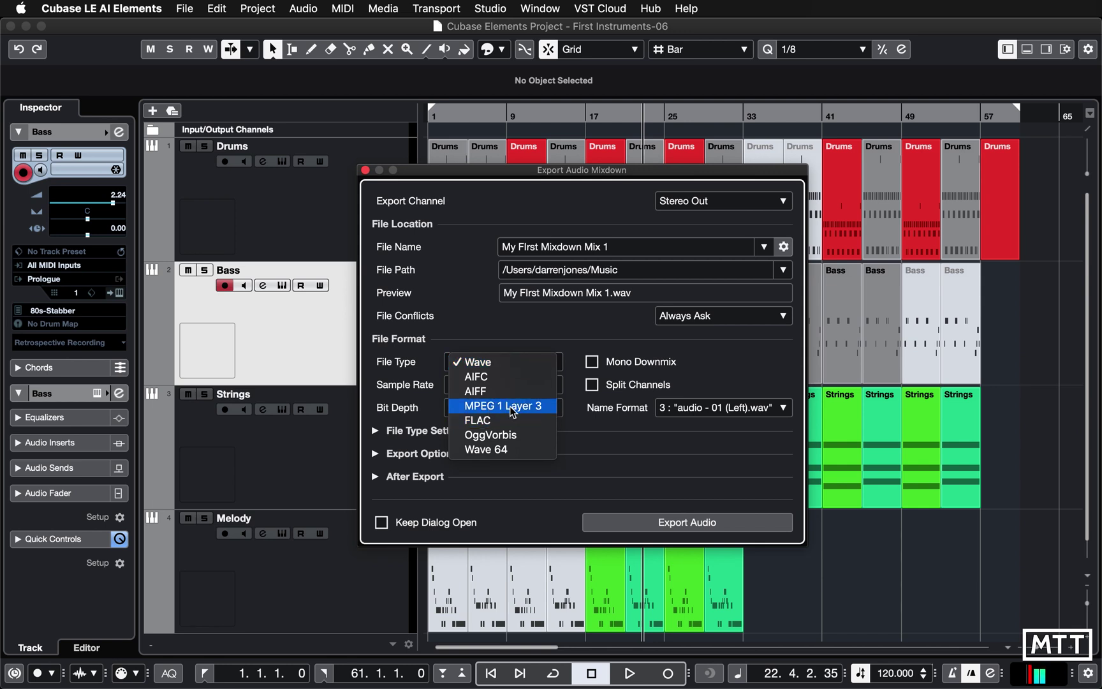
{"action": "left_click", "coordinate": [522, 331]}
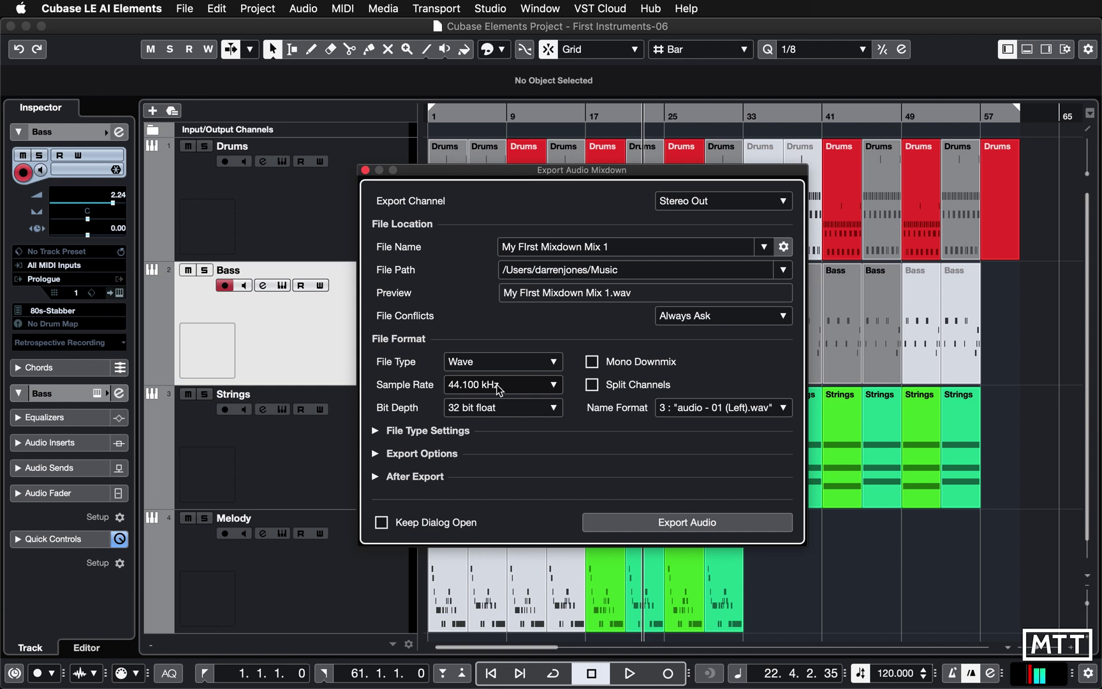
{"action": "left_click", "coordinate": [481, 405]}
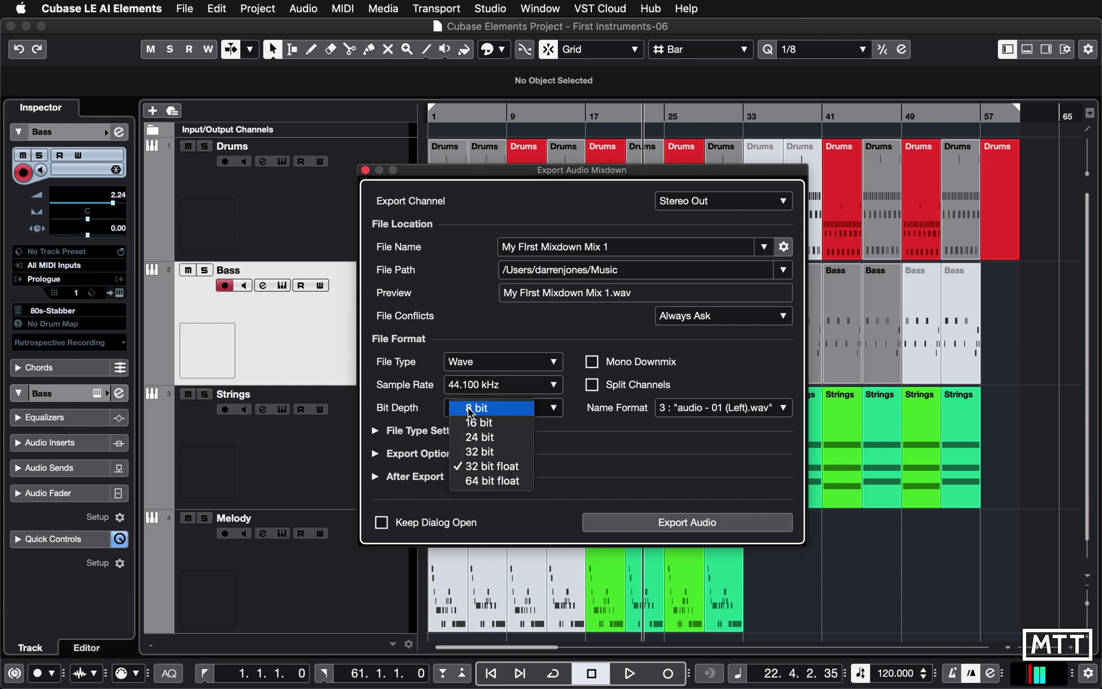
{"action": "left_click", "coordinate": [497, 438]}
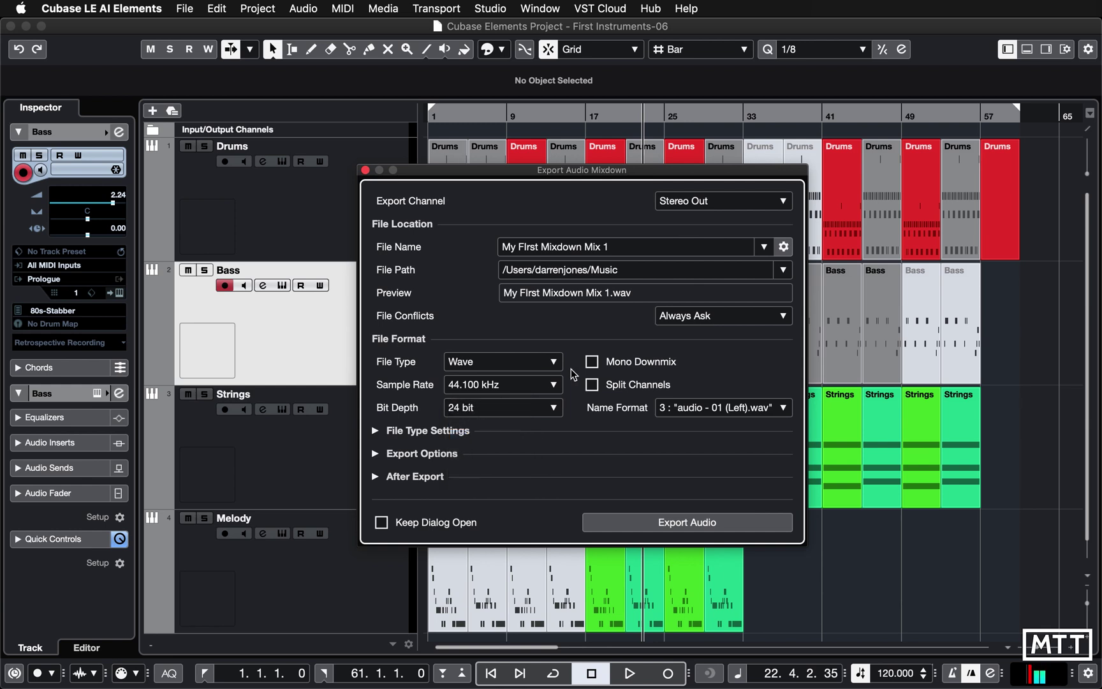
{"action": "left_click", "coordinate": [492, 362]}
{"action": "left_click", "coordinate": [504, 406]}
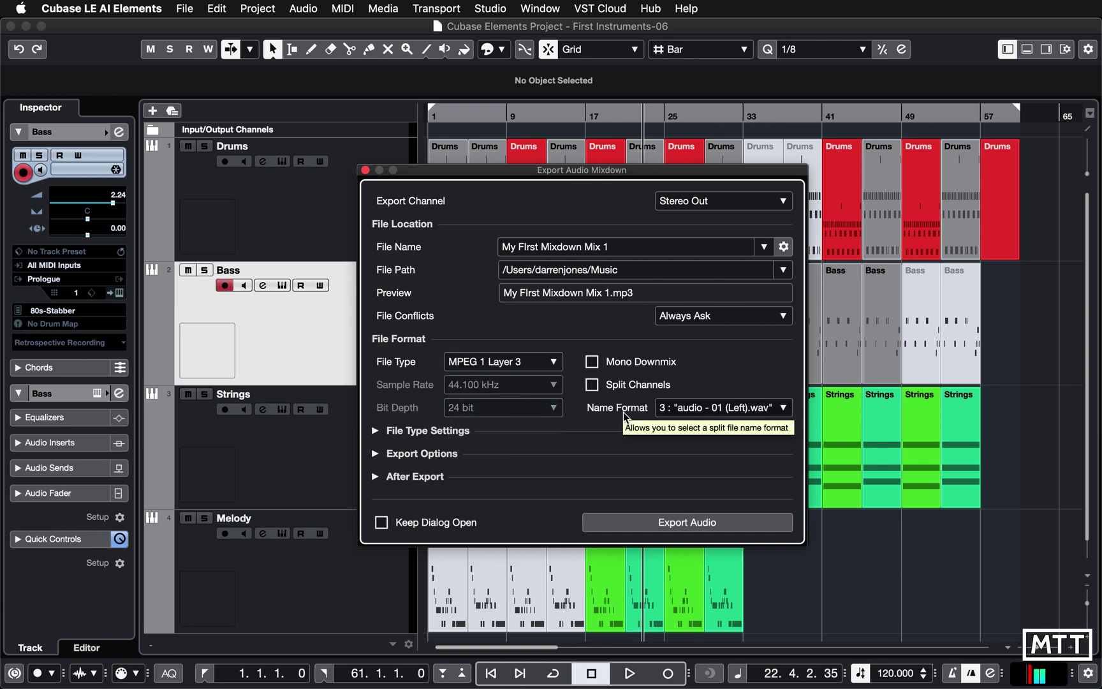
Set the MP3 bit rate to 320 kB/s with High-Quality Mode on, then bring up the ID3 tag editor
{"action": "left_click", "coordinate": [375, 453]}
{"action": "left_click", "coordinate": [375, 432]}
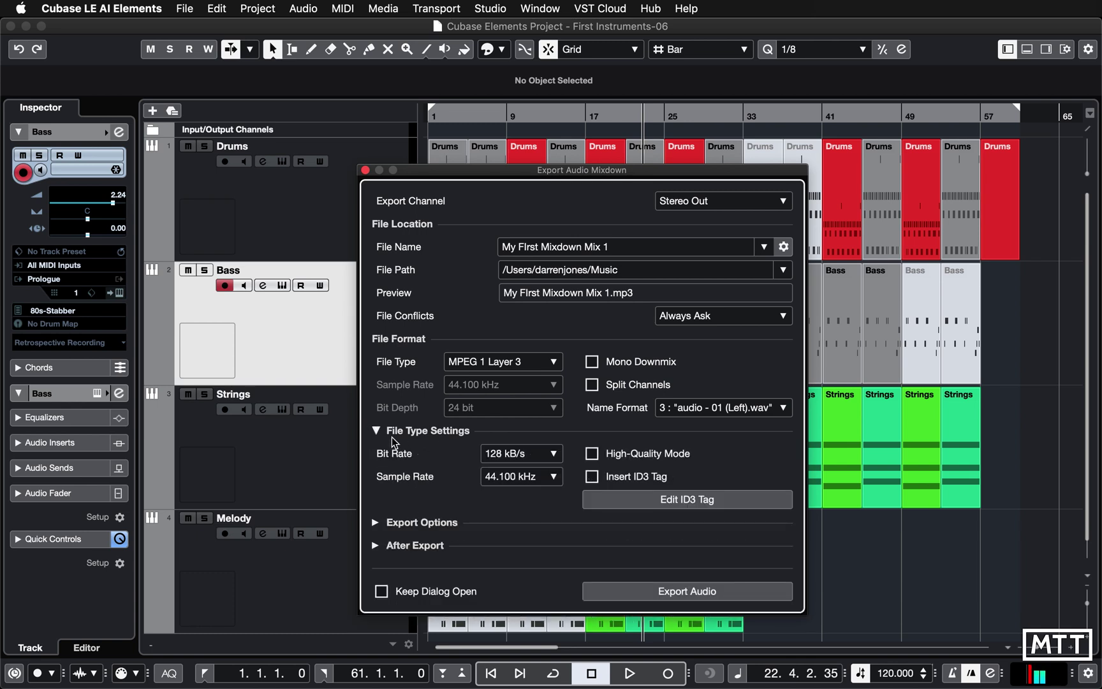
{"action": "left_click", "coordinate": [547, 454]}
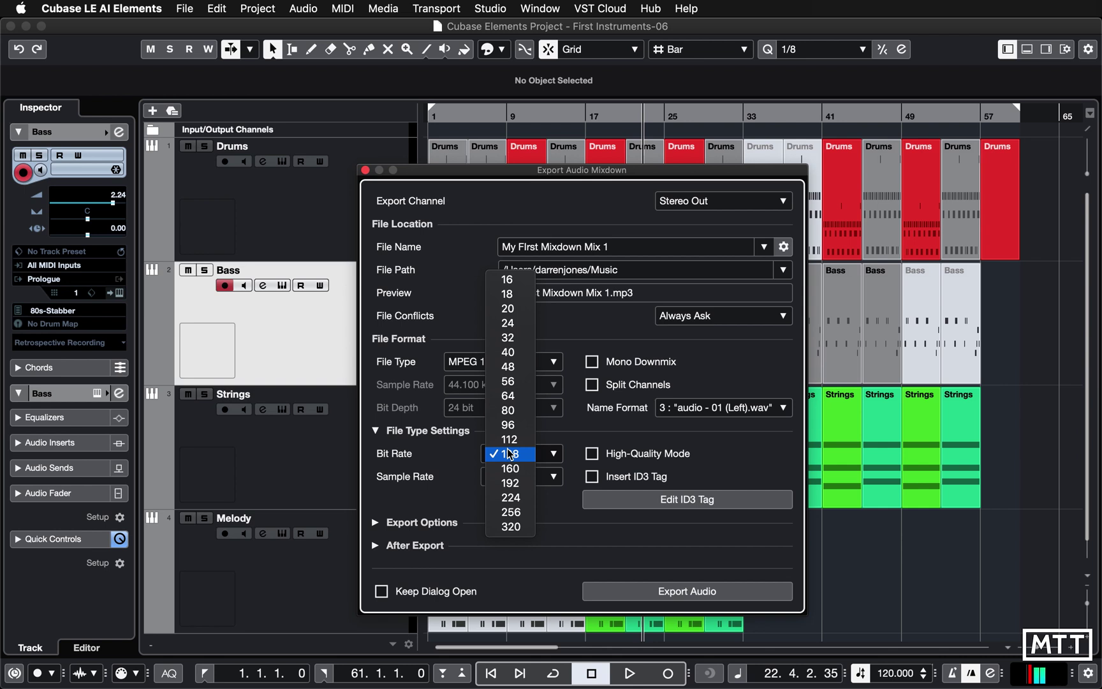
{"action": "left_click", "coordinate": [515, 527]}
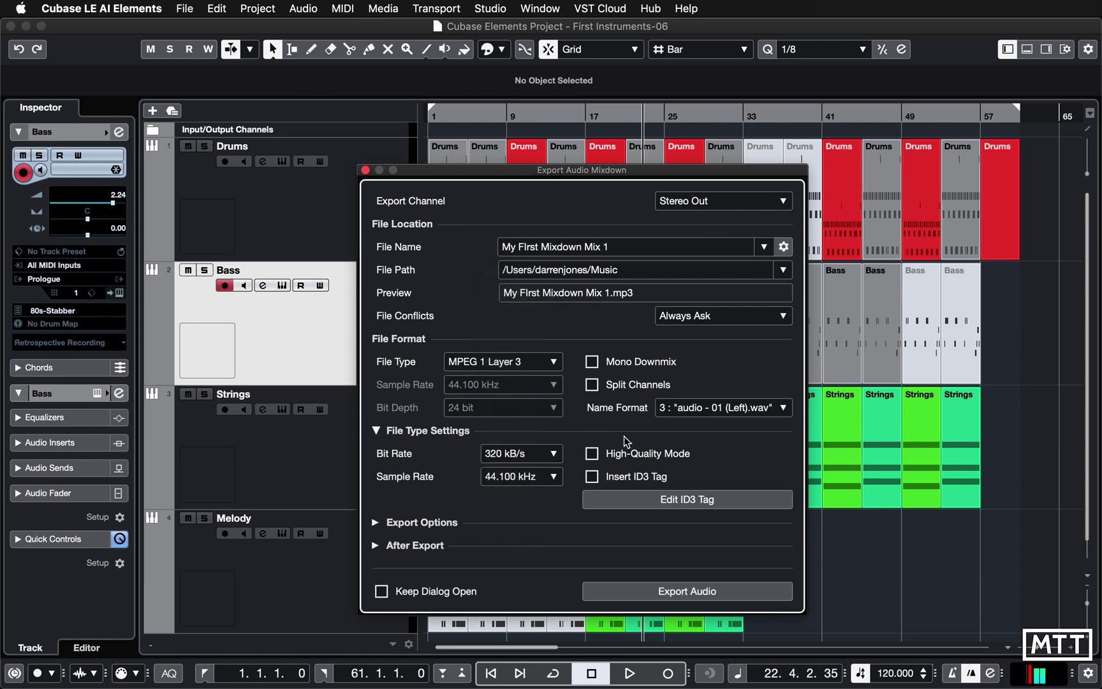
{"action": "left_click", "coordinate": [592, 454]}
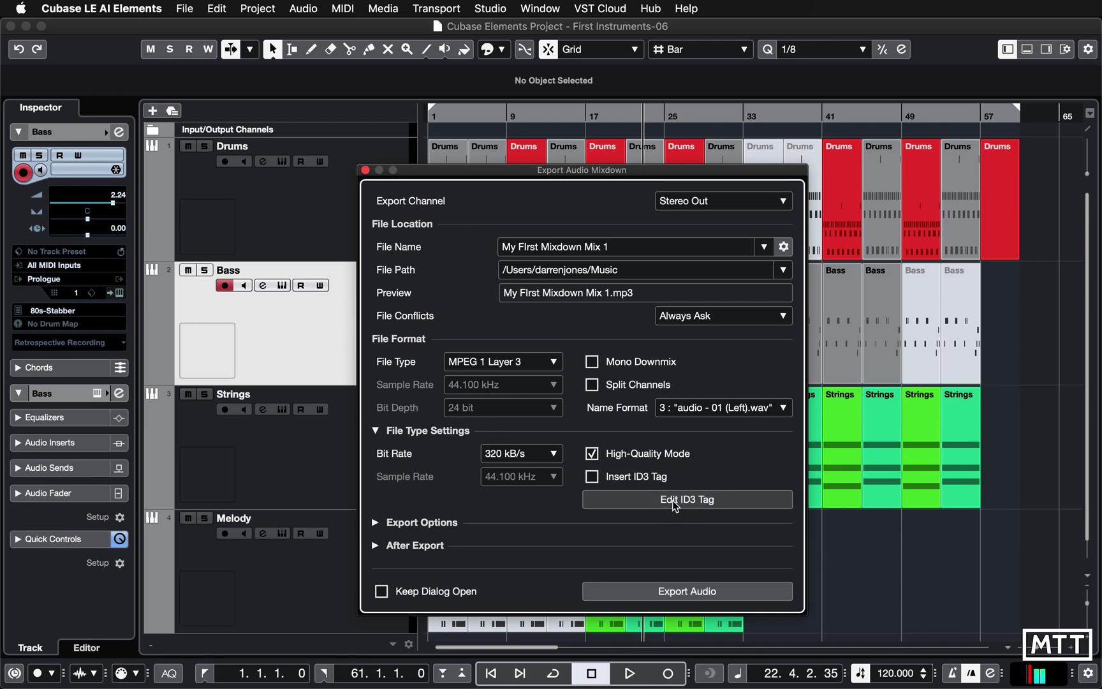
{"action": "left_click", "coordinate": [656, 503]}
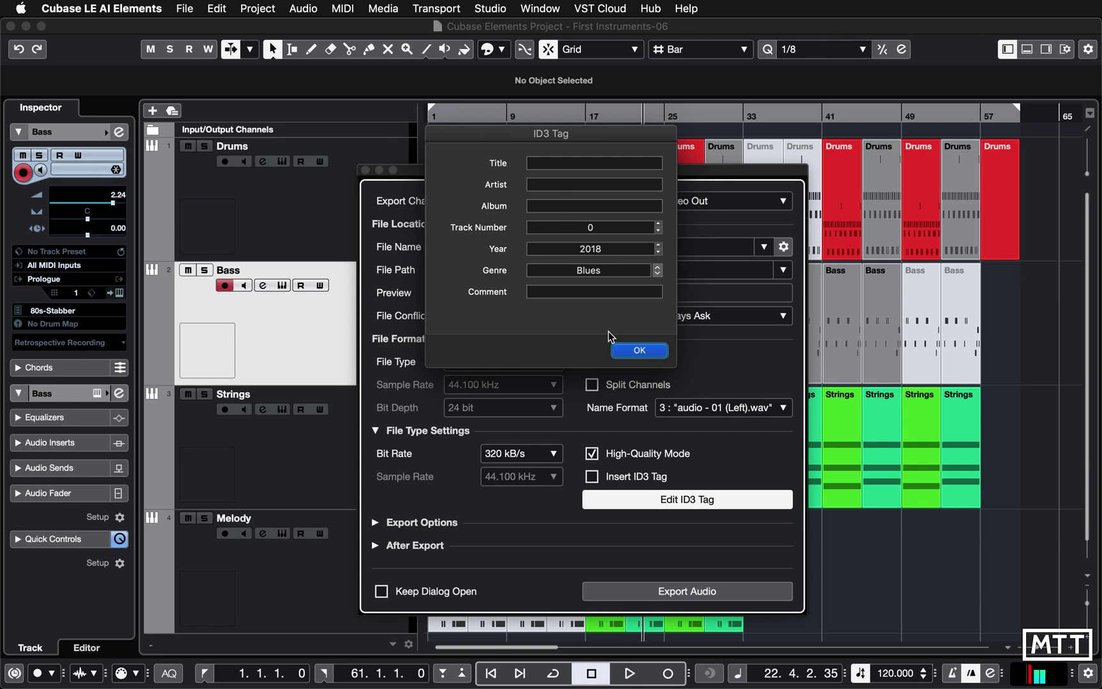
Close the ID3 Tag editor with OK, leaving all tags empty
{"action": "left_click", "coordinate": [640, 351]}
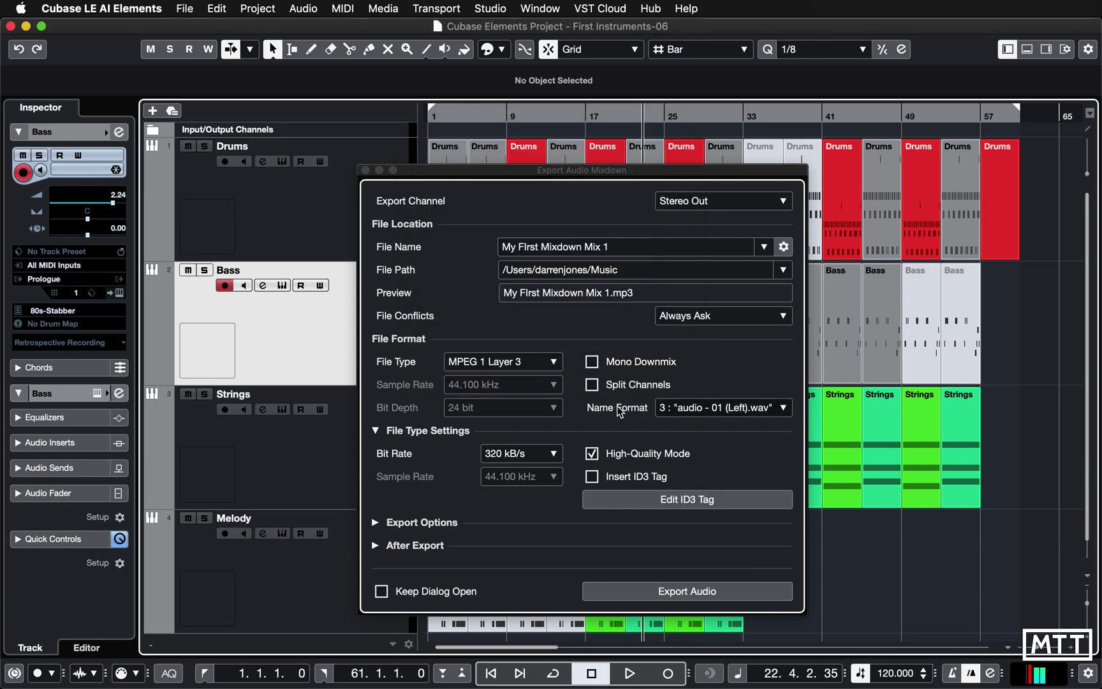
Run the export so My First Mixdown Mix 1.mp3 is written to the Music folder
{"action": "left_click", "coordinate": [664, 593]}
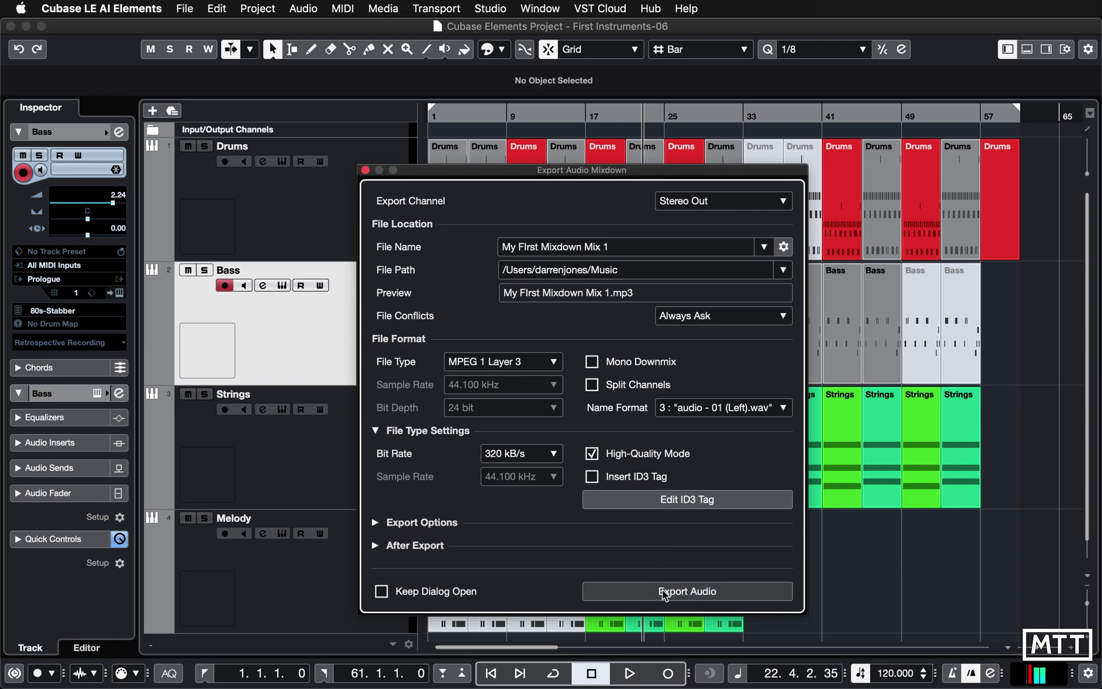
{"action": "left_click", "coordinate": [664, 592]}
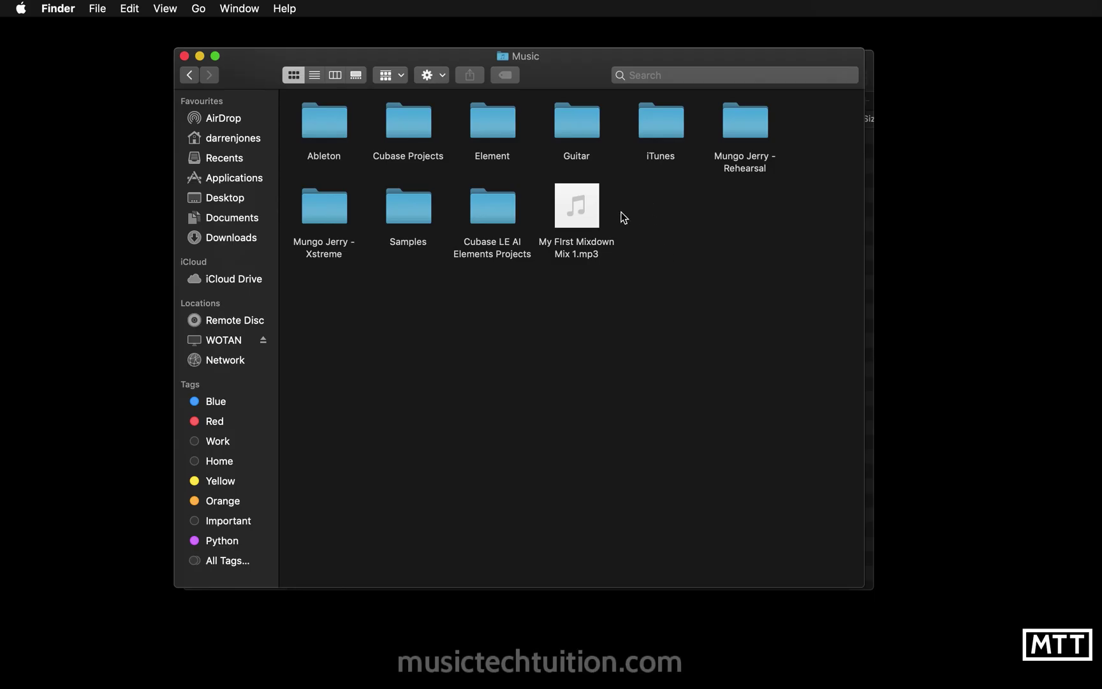
{"action": "left_click", "coordinate": [578, 204]}
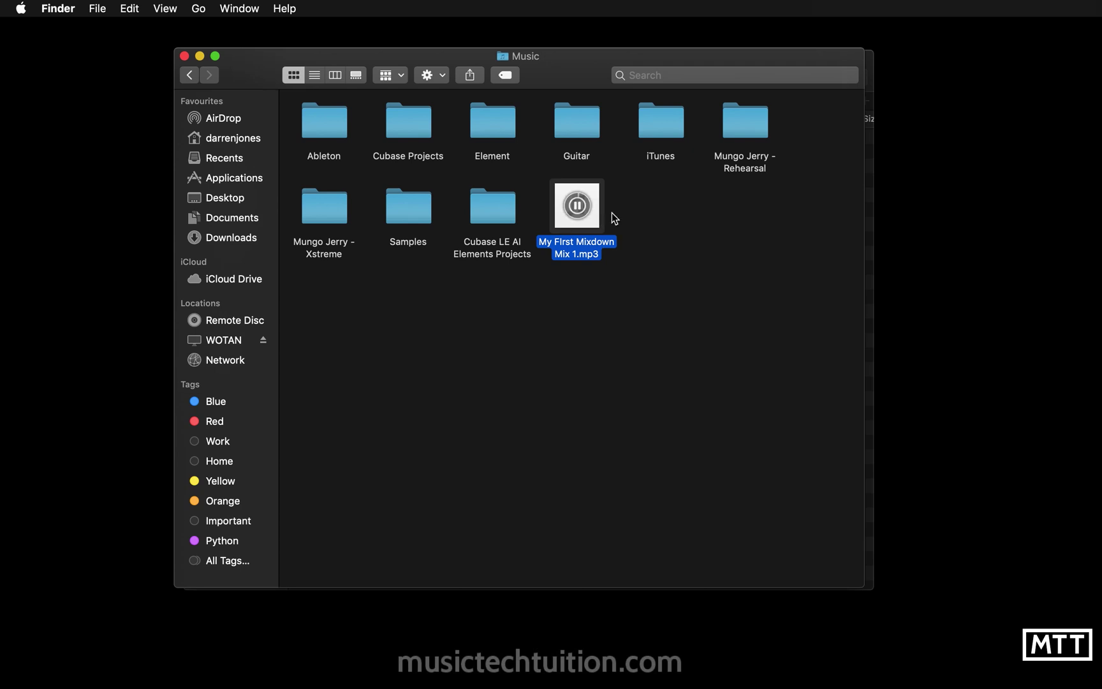
{"action": "left_click", "coordinate": [650, 256]}
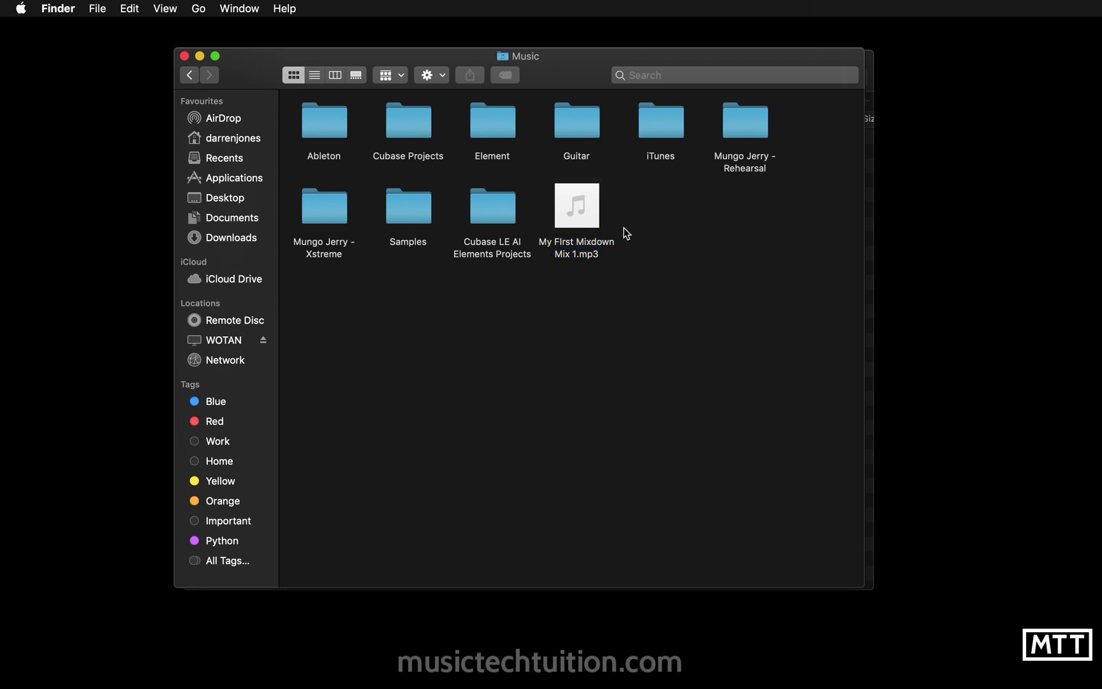